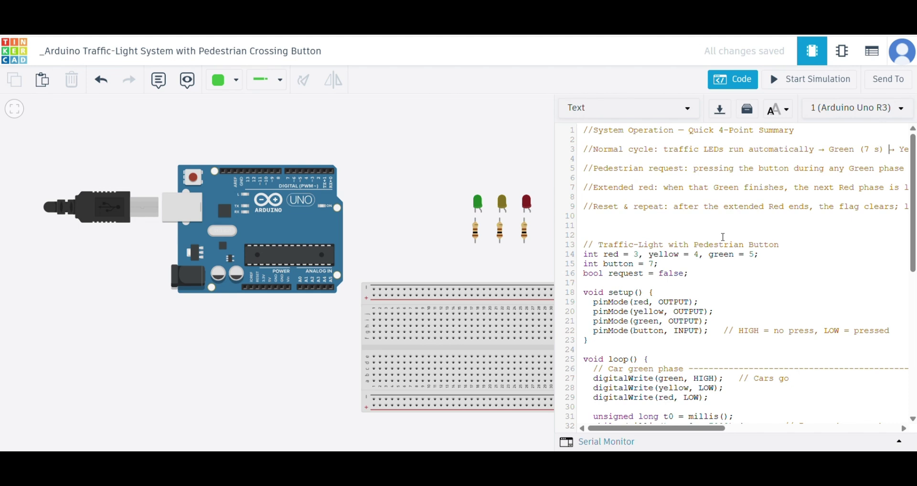
# - Read the "Pedestrian request" comment on line 5 of the code through to its end
pyautogui.press('Down')
pyautogui.press('Down')
pyautogui.press('Left')
pyautogui.press('Left')
pyautogui.press('Left')
pyautogui.press('Left')
pyautogui.press('Left')
pyautogui.press('Left')
pyautogui.press('Left')
pyautogui.press('Left')
pyautogui.press('Left')
pyautogui.press('Left')
pyautogui.press('Left')
pyautogui.press('Left')
pyautogui.press('Left')
pyautogui.press('Left')
pyautogui.press('Left')
pyautogui.press('Left')
pyautogui.press('Left')
pyautogui.press('Left')
pyautogui.press('Left')
pyautogui.press('Left')
pyautogui.press('Right')
pyautogui.press('Right')
pyautogui.press('Right')
pyautogui.press('Right')
pyautogui.press('Right')
pyautogui.press('Right')
pyautogui.press('Right')
pyautogui.press('Right')
pyautogui.press('Right')
pyautogui.press('Right')
pyautogui.press('Right')
pyautogui.press('Right')
pyautogui.press('Right')
pyautogui.press('Right')
pyautogui.press('Right')
pyautogui.press('Right')
pyautogui.press('Right')
pyautogui.press('Right')
pyautogui.press('Right')
pyautogui.press('Right')
pyautogui.press('Right')
pyautogui.press('Right')
pyautogui.press('Right')
pyautogui.press('Right')
pyautogui.press('Right')
pyautogui.press('Right')
pyautogui.press('Right')
pyautogui.press('Right')
pyautogui.press('Right')
pyautogui.press('Right')
pyautogui.press('Right')
pyautogui.press('Right')
pyautogui.press('Right')
pyautogui.press('Right')
pyautogui.press('Right')
pyautogui.press('Right')
pyautogui.press('Right')
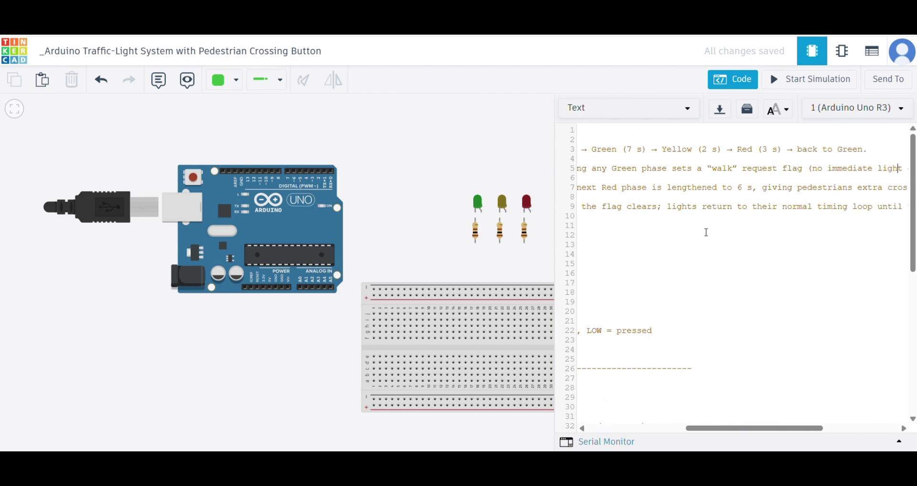
# - Read the "Extended red" comment on line 7 of the code through to its end
pyautogui.press('Down')
pyautogui.press('Down')
pyautogui.press('Home')
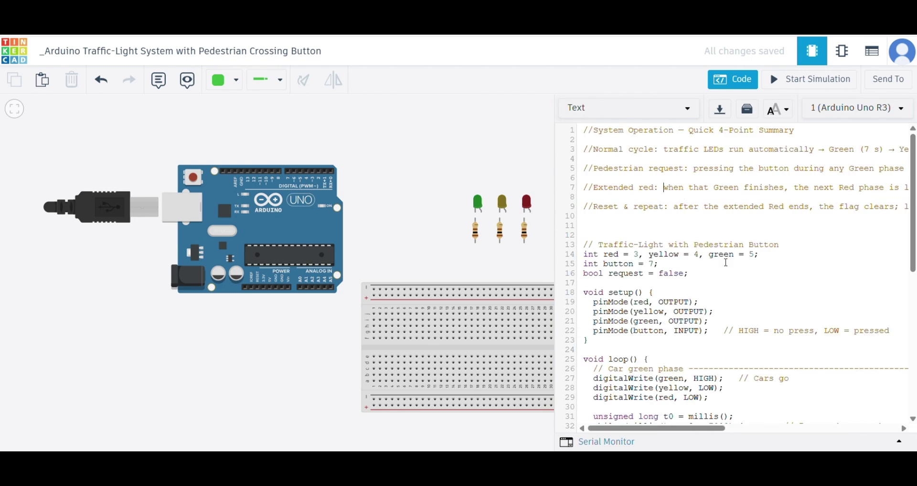
pyautogui.press('Right')
pyautogui.press('Right')
pyautogui.press('Right')
pyautogui.press('Right')
pyautogui.press('Right')
pyautogui.press('Right')
pyautogui.press('Right')
pyautogui.press('Right')
pyautogui.press('Right')
pyautogui.press('Right')
pyautogui.press('Right')
pyautogui.press('Right')
pyautogui.press('Right')
pyautogui.press('Right')
pyautogui.press('Right')
pyautogui.press('Right')
pyautogui.press('Right')
pyautogui.press('Right')
pyautogui.press('Right')
pyautogui.press('Right')
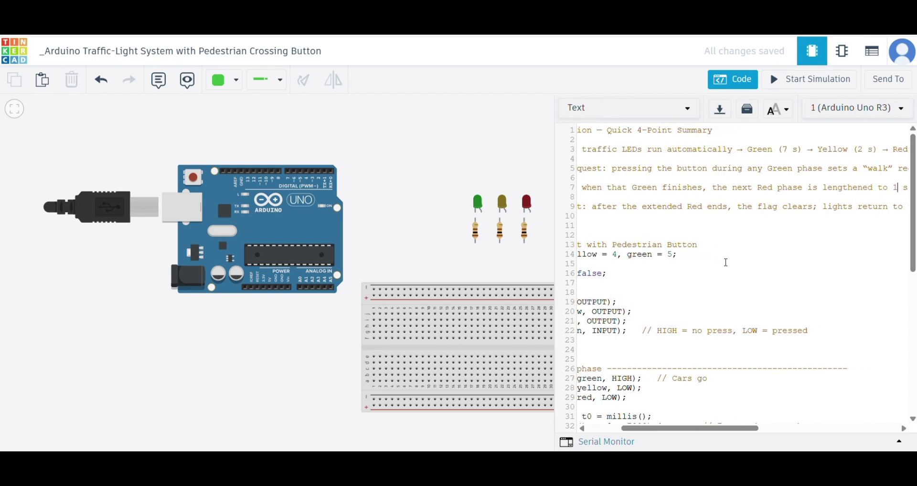
pyautogui.press('Right')
pyautogui.press('Right')
pyautogui.press('Right')
pyautogui.press('Right')
pyautogui.press('Right')
pyautogui.press('Right')
pyautogui.press('Right')
pyautogui.press('Right')
pyautogui.press('Right')
pyautogui.press('Right')
pyautogui.press('Right')
pyautogui.press('Right')
pyautogui.press('Right')
pyautogui.press('Right')
pyautogui.press('Right')
pyautogui.press('Right')
pyautogui.press('Right')
pyautogui.press('Right')
pyautogui.press('Right')
pyautogui.press('Right')
pyautogui.press('Right')
pyautogui.press('Right')
pyautogui.press('Right')
pyautogui.press('Right')
pyautogui.press('Right')
pyautogui.press('Right')
pyautogui.press('Right')
pyautogui.press('Right')
pyautogui.press('Right')
pyautogui.press('Right')
pyautogui.press('Right')
pyautogui.press('Right')
pyautogui.press('Right')
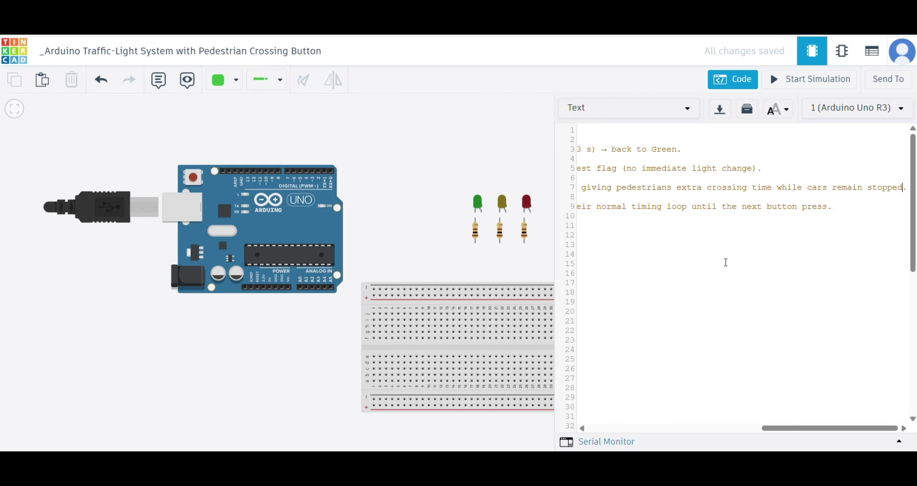
# - Read the "Reset & repeat" comment on line 9 and close the code editor
pyautogui.click(599, 429)
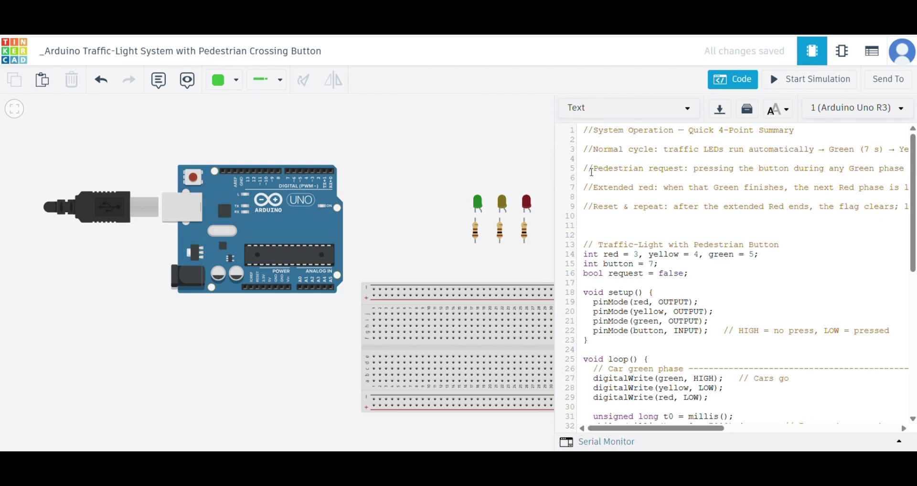
pyautogui.moveTo(748, 215); pyautogui.dragTo(907, 210)
pyautogui.moveTo(747, 428); pyautogui.dragTo(592, 428)
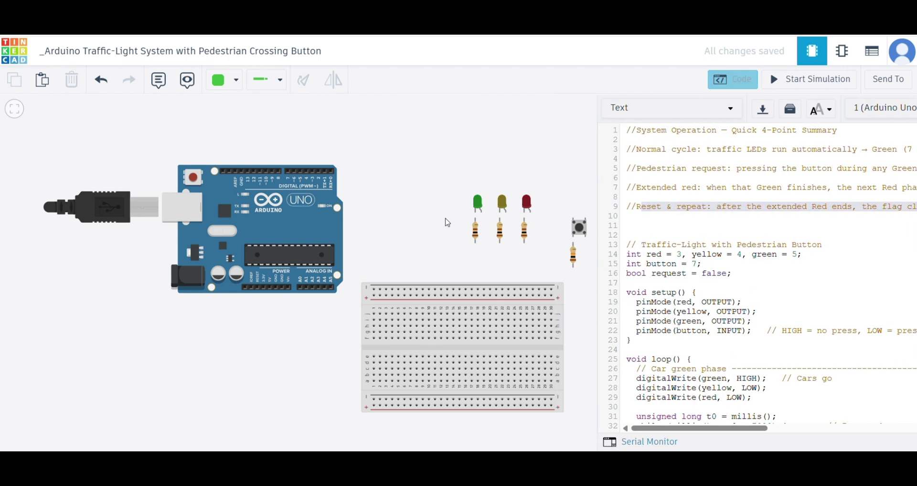
pyautogui.click(732, 79)
pyautogui.click(159, 79)
pyautogui.click(439, 194)
pyautogui.write('we will work on th')
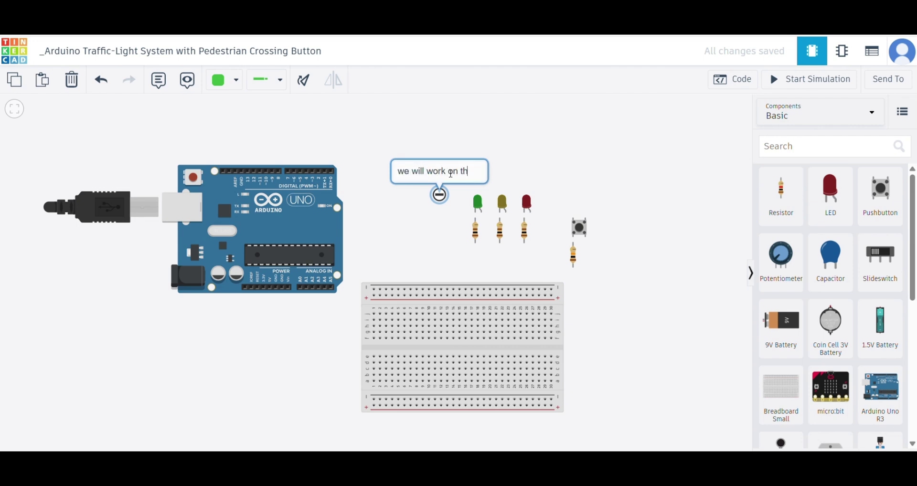
pyautogui.click(462, 152)
pyautogui.press('Delete')
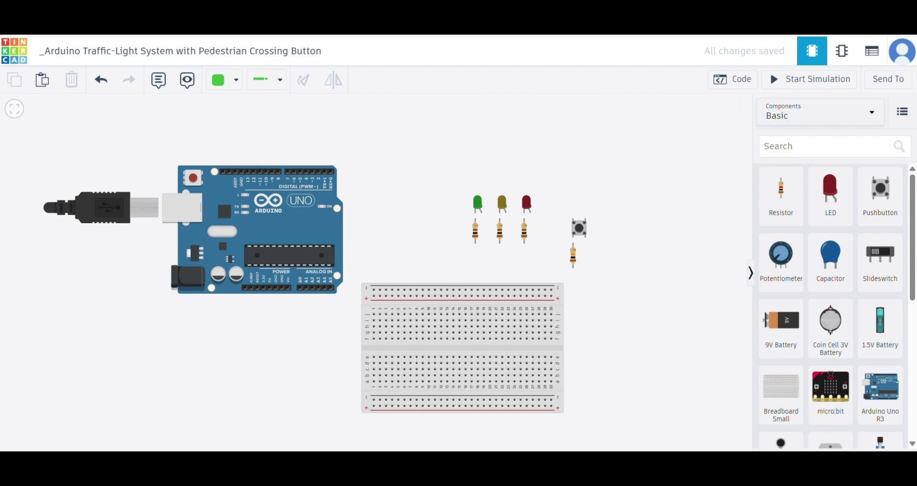
# - Move the Arduino level with the breadboard and place the green, yellow and red LEDs in a row on the breadboard's upper half
pyautogui.moveTo(254, 245); pyautogui.dragTo(259, 364)
pyautogui.moveTo(478, 203); pyautogui.dragTo(463, 317)
pyautogui.moveTo(526, 204); pyautogui.dragTo(488, 317)
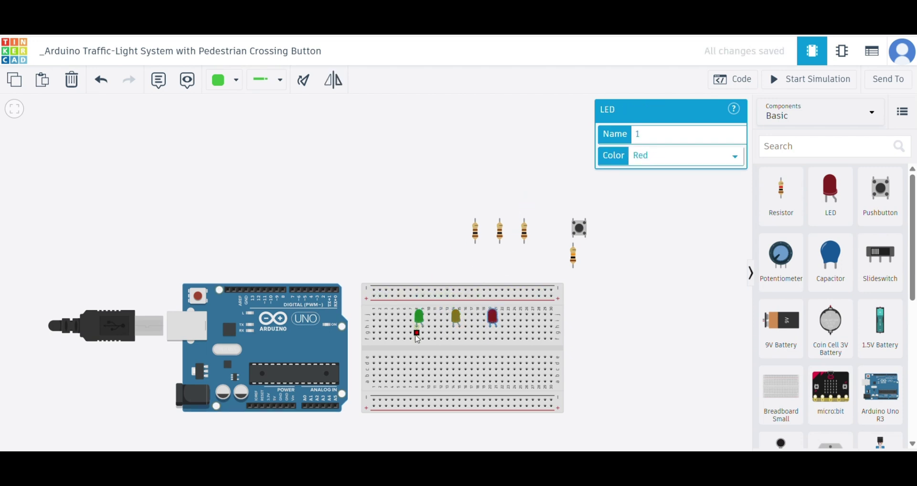
# - Wire the Arduino's GND to the breadboard's lower negative rail and its 5V pin to the lower positive rail
pyautogui.click(286, 408)
pyautogui.click(286, 420)
pyautogui.click(351, 420)
pyautogui.click(356, 400)
pyautogui.click(374, 400)
pyautogui.click(274, 407)
pyautogui.click(274, 432)
pyautogui.click(375, 432)
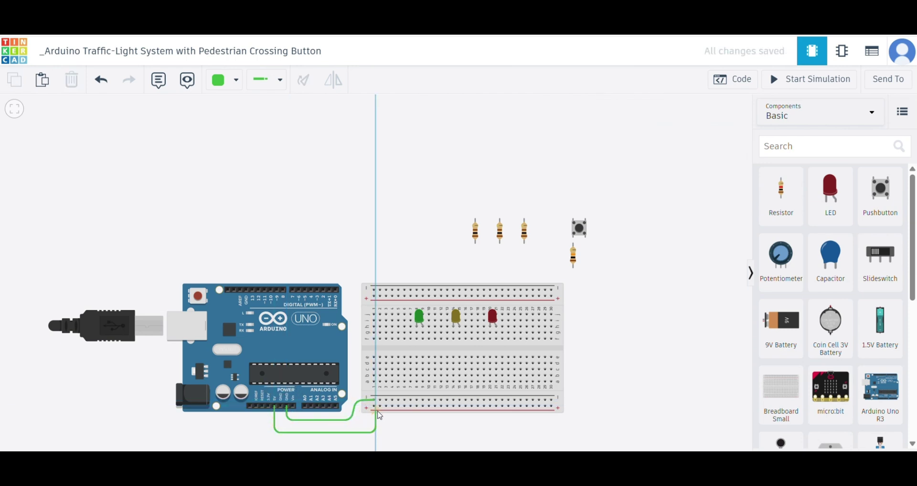
pyautogui.click(375, 407)
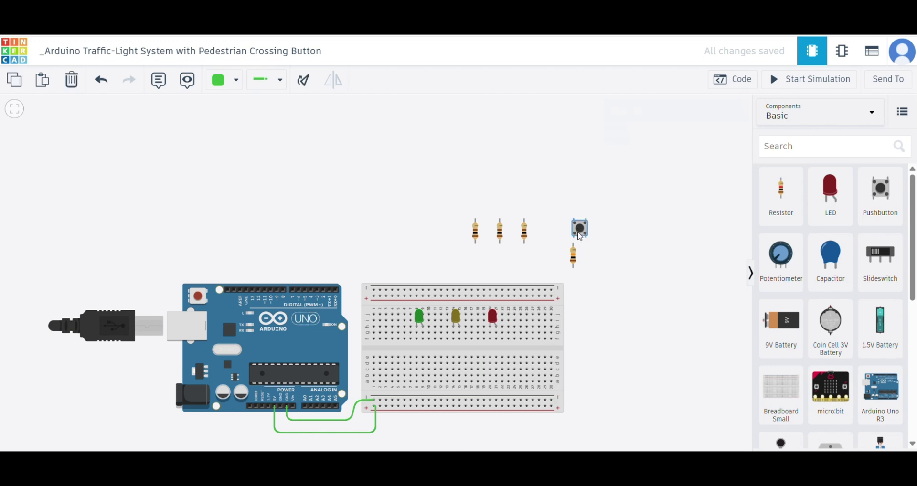
# - Place the pushbutton across the centre gap near the breadboard's right end, with the 10 kΩ resistor below its left leg
pyautogui.moveTo(579, 229); pyautogui.dragTo(545, 348)
pyautogui.click(574, 256)
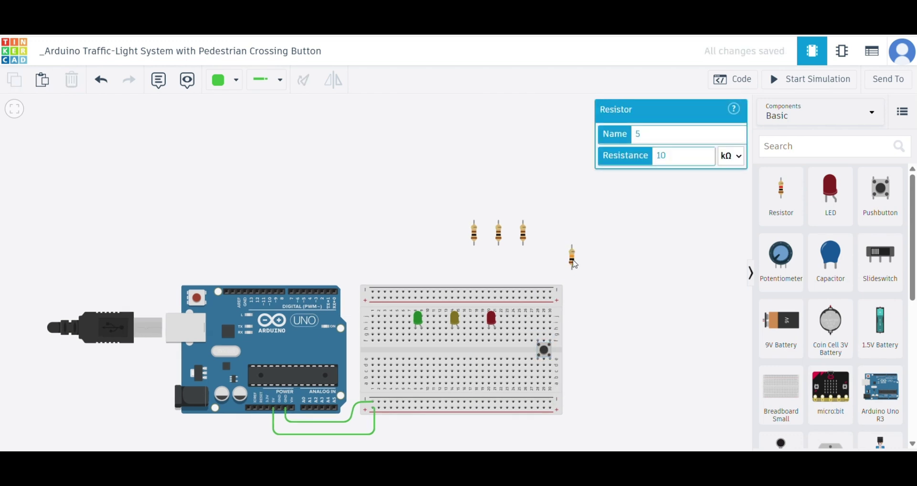
pyautogui.moveTo(595, 202); pyautogui.dragTo(564, 339)
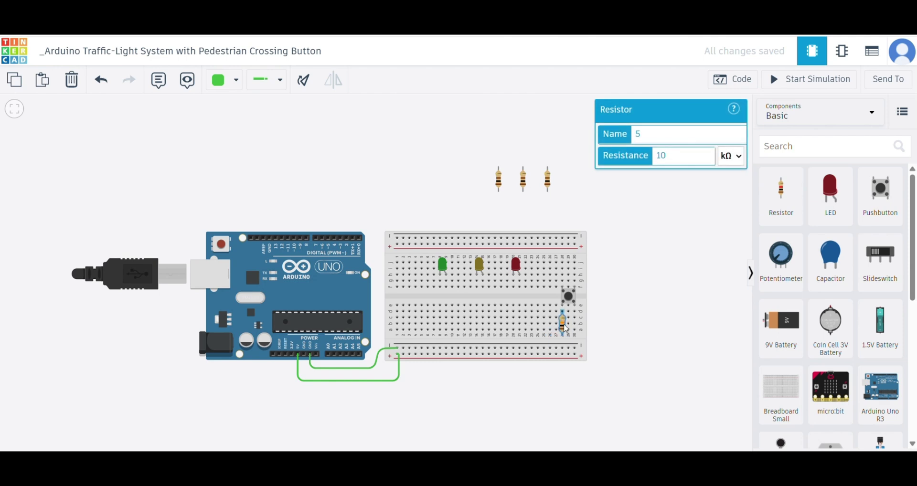
# - Wire the 10 kΩ resistor's lower end to the negative rail and the pushbutton's right leg to the positive rail
pyautogui.press('Escape')
pyautogui.click(574, 348)
pyautogui.click(575, 329)
pyautogui.click(645, 291)
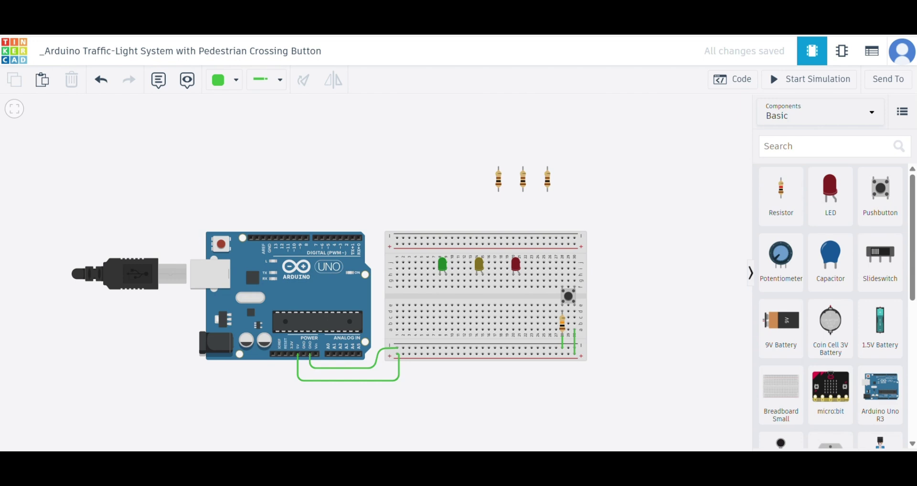
# - Run a wire from Arduino digital pin 7 over the breadboard to the upper-half column of the pushbutton's left leg
pyautogui.click(316, 237)
pyautogui.click(317, 218)
pyautogui.click(624, 218)
pyautogui.click(623, 254)
pyautogui.click(564, 253)
pyautogui.click(562, 262)
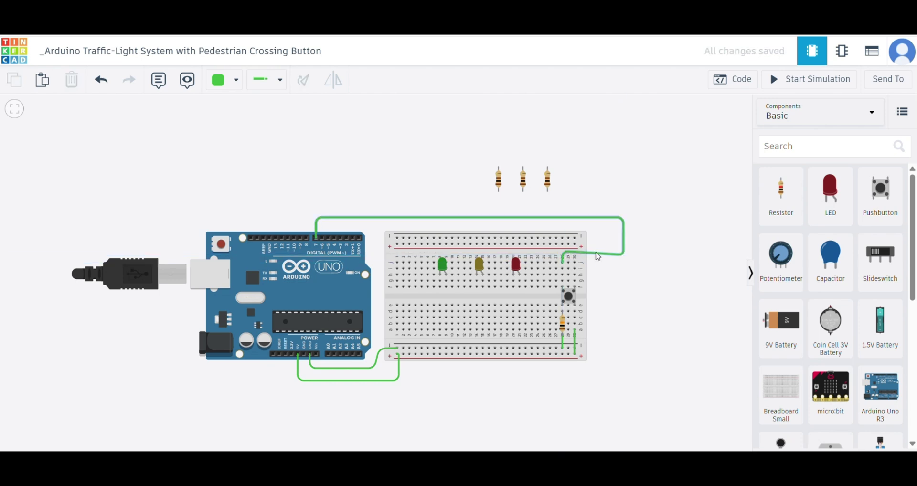
# - Shift the green, yellow and red LEDs further left on the breadboard's upper half, keeping them spaced apart
pyautogui.scroll(3, 571, 281)
pyautogui.scroll(-2, 559, 313)
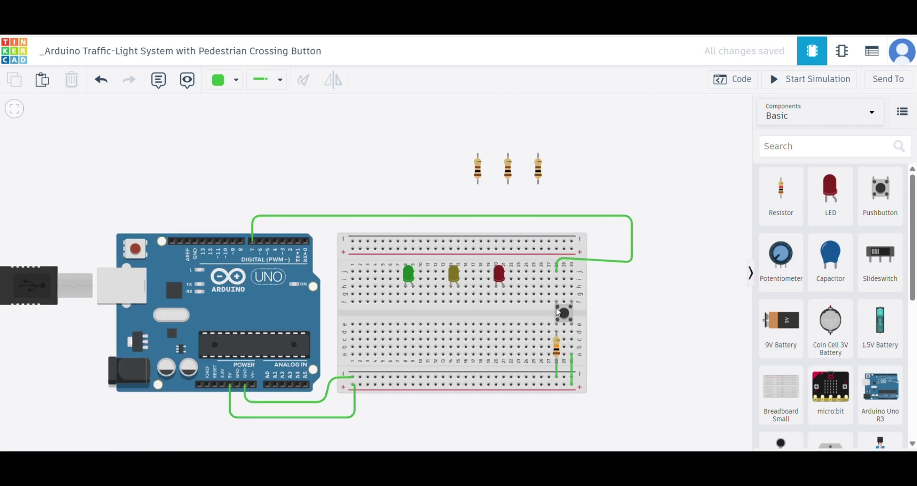
pyautogui.moveTo(432, 293); pyautogui.dragTo(394, 308)
pyautogui.moveTo(477, 292); pyautogui.dragTo(424, 308)
pyautogui.moveTo(523, 284); pyautogui.dragTo(424, 296)
pyautogui.click(392, 300)
pyautogui.click(422, 301)
pyautogui.moveTo(422, 302); pyautogui.dragTo(440, 295)
pyautogui.click(449, 295)
pyautogui.click(422, 186)
# - Place a 0.10 kΩ resistor across the centre gap below the red LED's left leg and wire its lower column to the negative rail
pyautogui.moveTo(502, 176); pyautogui.dragTo(488, 329)
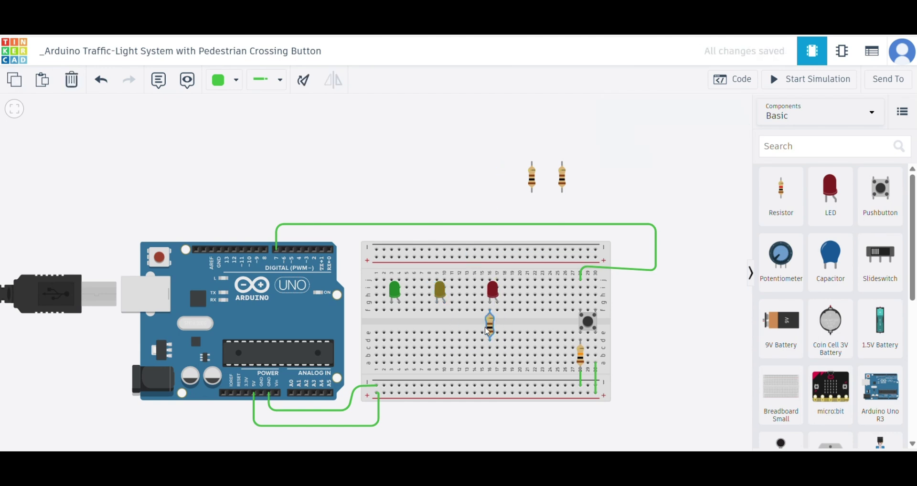
pyautogui.click(487, 316)
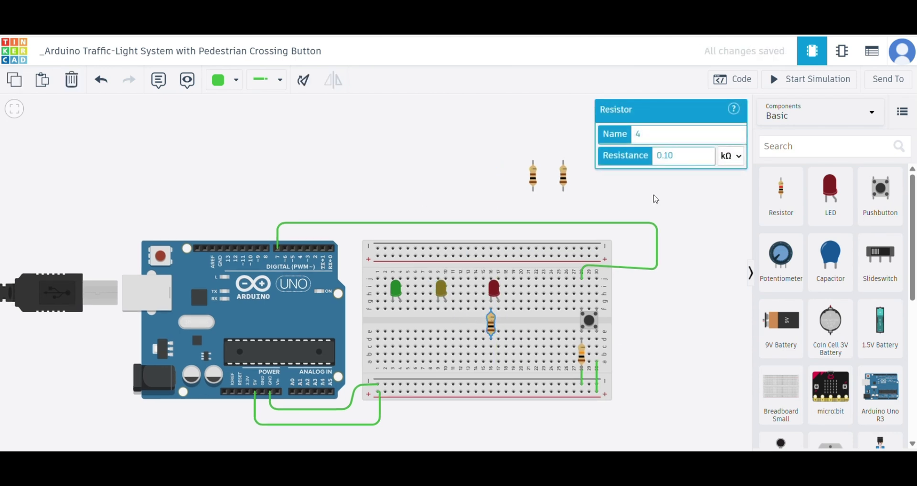
pyautogui.click(491, 385)
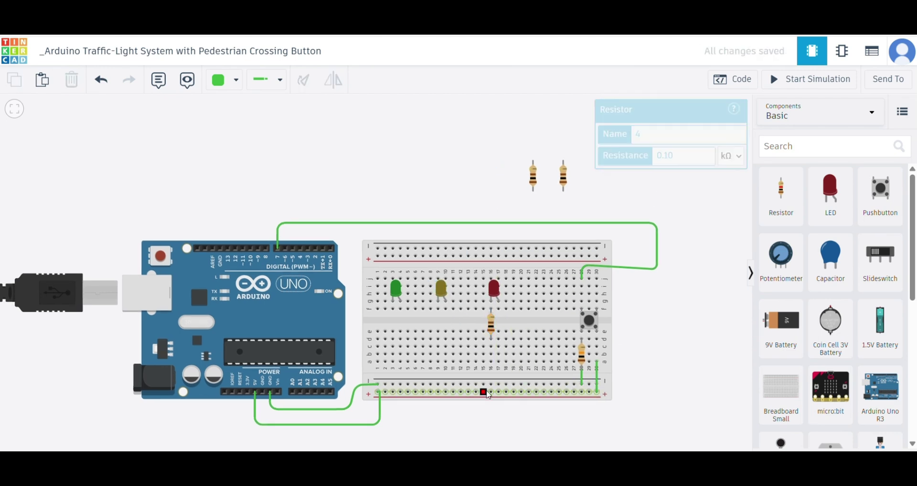
pyautogui.click(491, 362)
# - Place the remaining two resistors across the gap below the yellow and green LEDs' left legs, wiring each lower column to the negative rail
pyautogui.moveTo(533, 176); pyautogui.dragTo(441, 327)
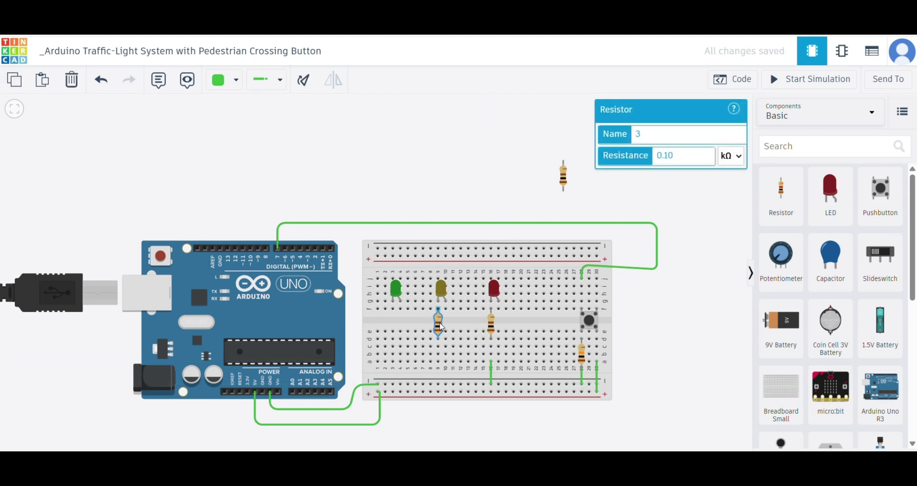
pyautogui.click(438, 361)
pyautogui.click(437, 385)
pyautogui.moveTo(563, 176); pyautogui.dragTo(392, 324)
pyautogui.click(392, 362)
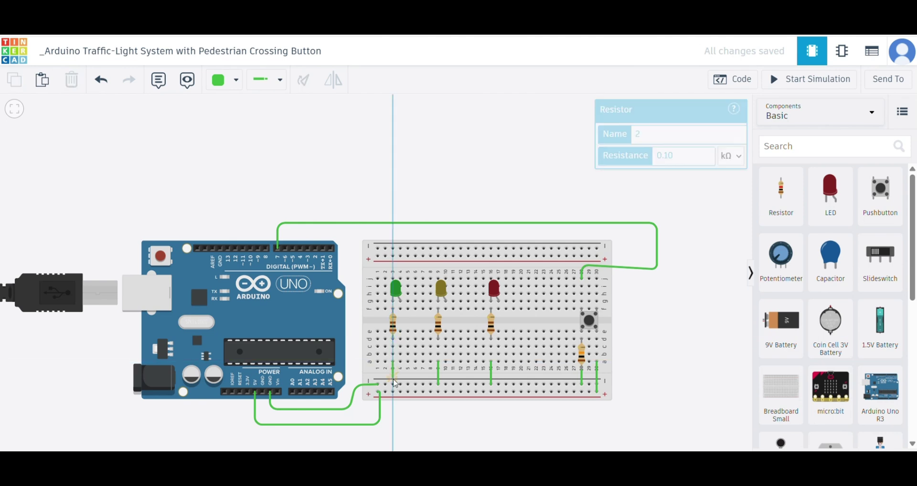
pyautogui.click(392, 384)
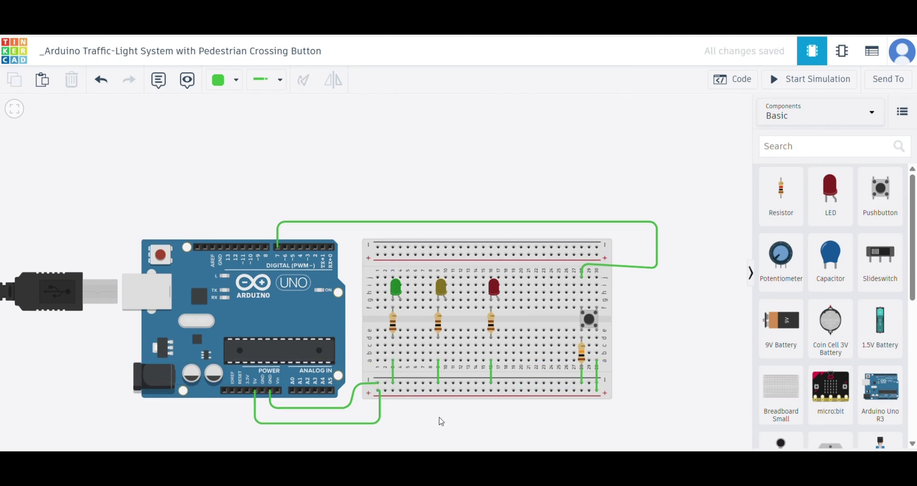
# - Run a wire from Arduino digital pin 3 around the breadboard's edge to the column of the red LED's right leg
pyautogui.click(308, 246)
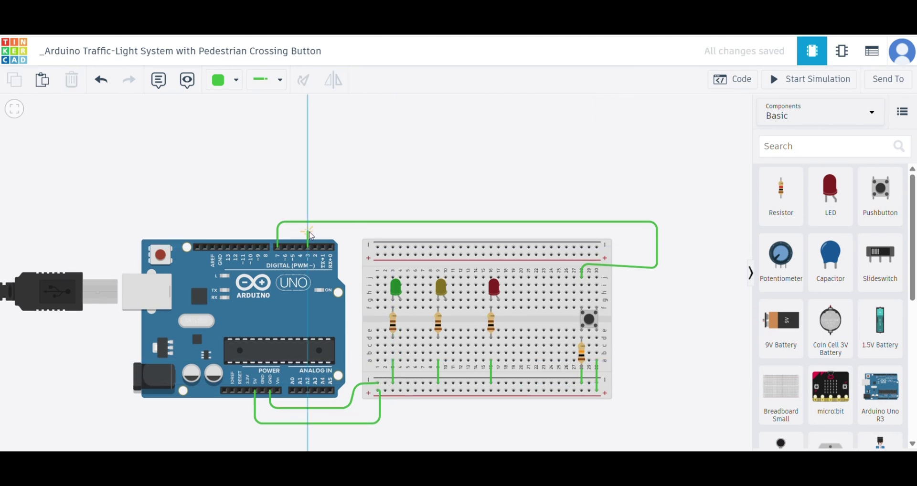
pyautogui.click(308, 205)
pyautogui.click(356, 205)
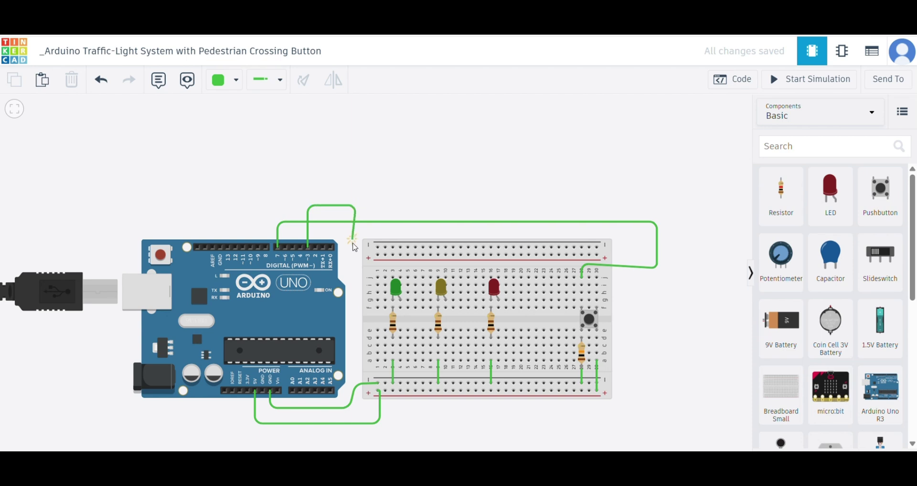
pyautogui.click(355, 264)
pyautogui.click(500, 265)
pyautogui.click(499, 277)
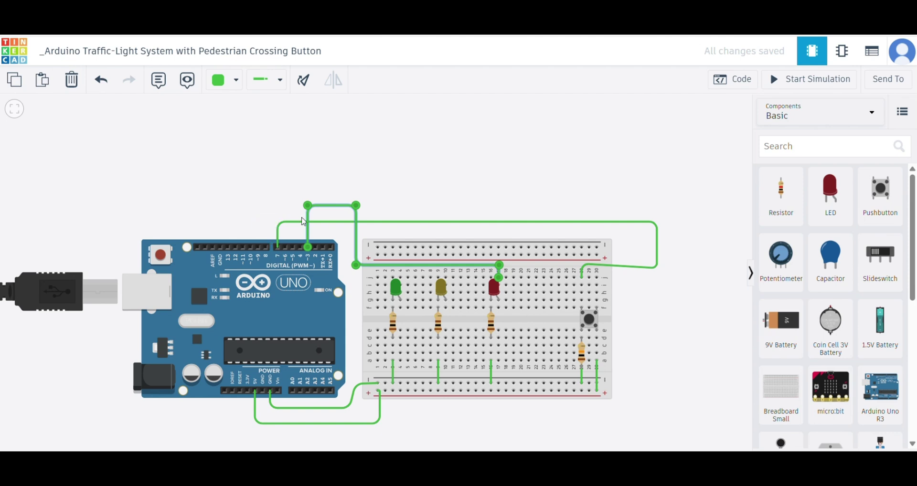
# - Run a wire from Arduino digital pin 4 outside the pin 3 wire to the column of the yellow LED's right leg
pyautogui.click(303, 219)
pyautogui.click(301, 248)
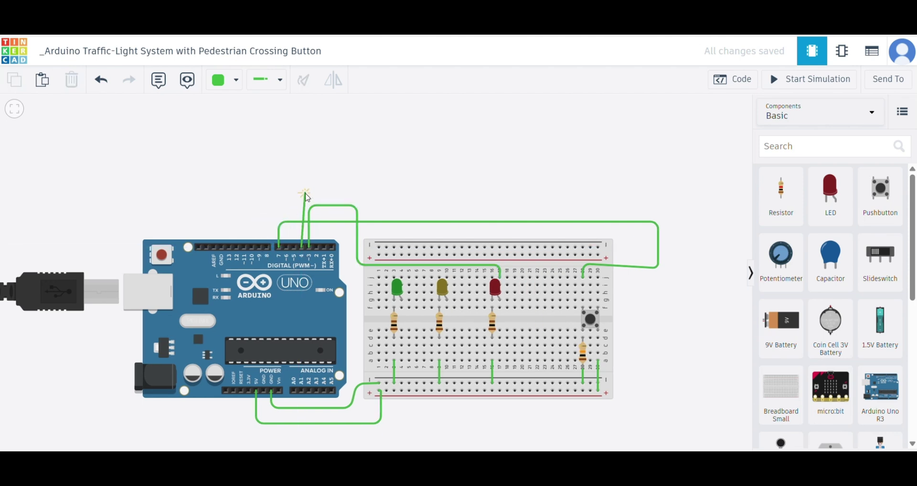
pyautogui.click(301, 192)
pyautogui.click(345, 191)
pyautogui.click(345, 268)
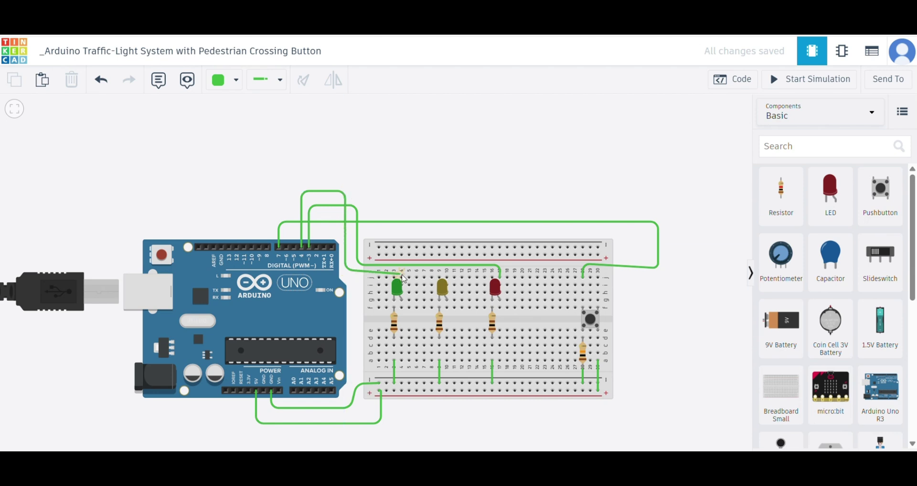
pyautogui.click(447, 269)
pyautogui.click(446, 277)
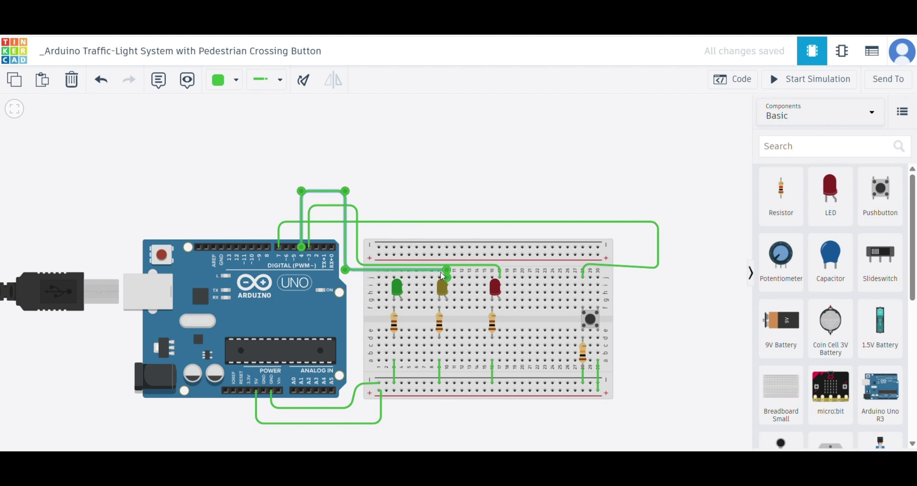
pyautogui.click(376, 172)
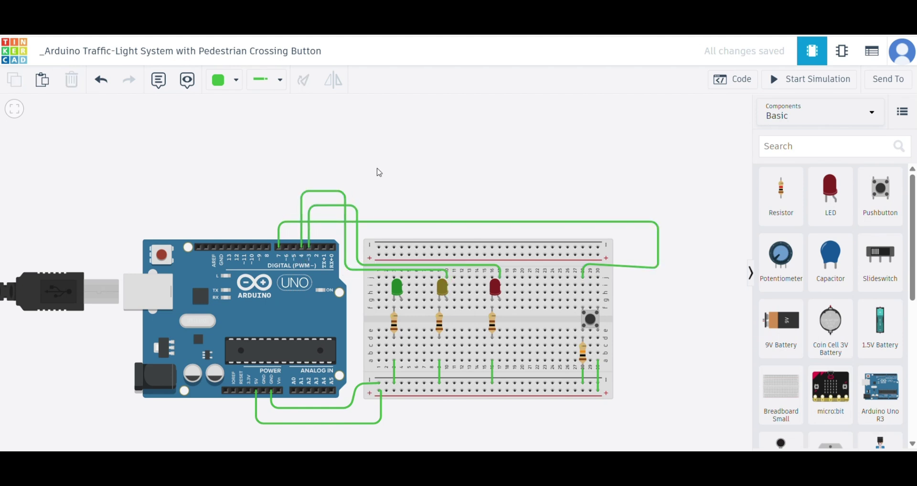
# - Try a tall wire route from Arduino digital pin 5 to the breadboard's first column, linked to the green LED's right leg
pyautogui.click(290, 247)
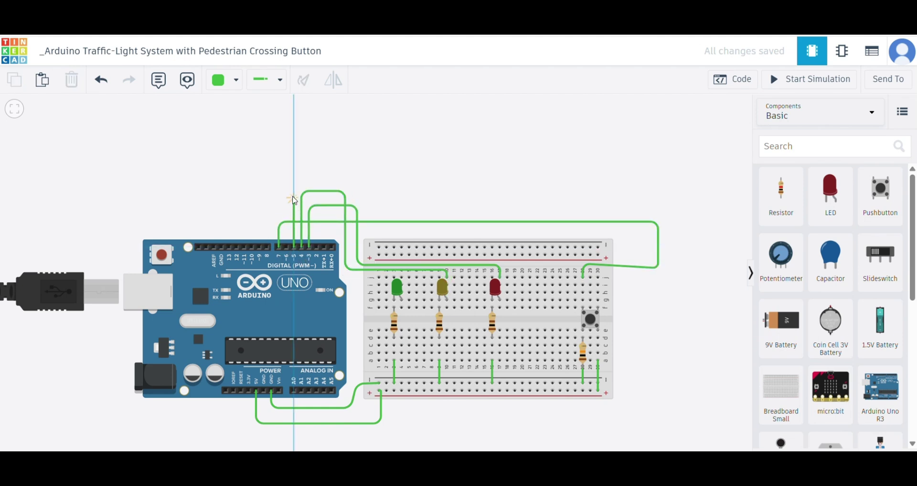
pyautogui.click(294, 129)
pyautogui.click(354, 129)
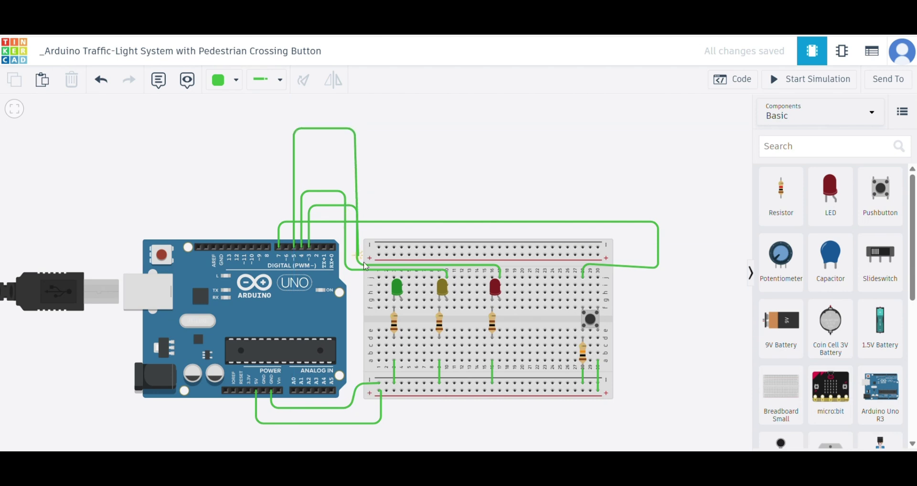
pyautogui.click(355, 277)
pyautogui.click(379, 278)
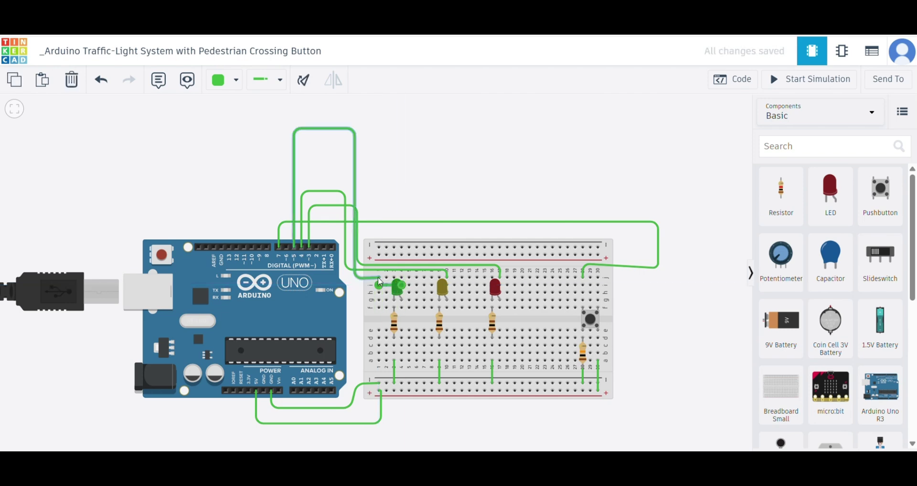
# - Delete the tall pin 5 wire and the short jumper to the green LED
pyautogui.click(254, 186)
pyautogui.scroll(-3, 77, 249)
pyautogui.scroll(3, 143, 277)
pyautogui.scroll(-1, 151, 287)
pyautogui.click(314, 144)
pyautogui.press('Delete')
pyautogui.click(340, 268)
pyautogui.press('Delete')
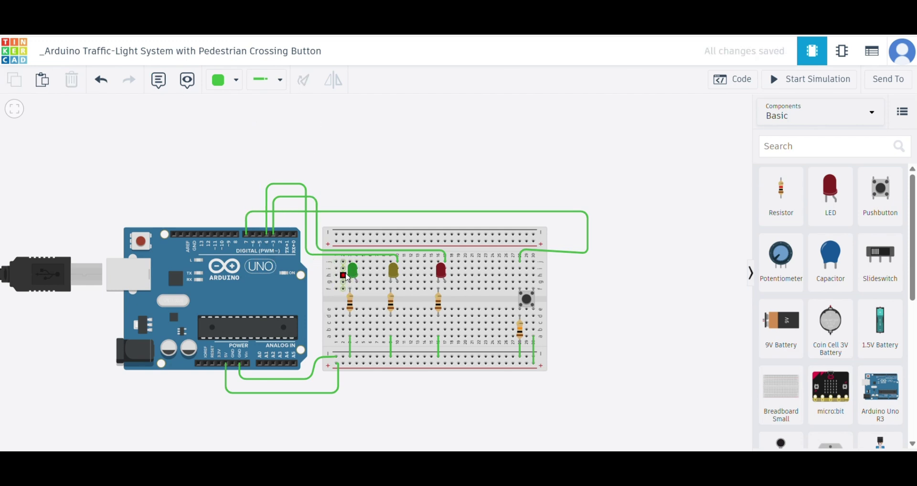
# - Jumper the green LED's right-leg column to the breadboard's first column and wire that column to Arduino digital pin 5
pyautogui.click(358, 262)
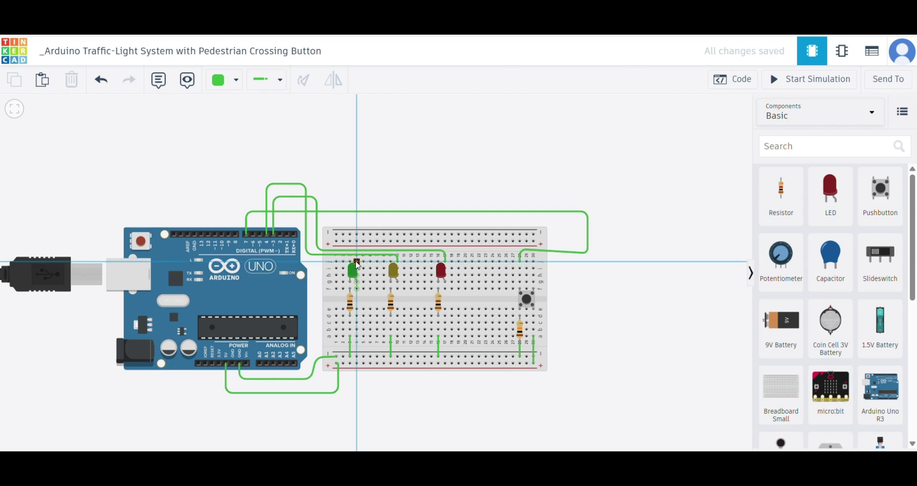
pyautogui.click(336, 262)
pyautogui.press('Delete')
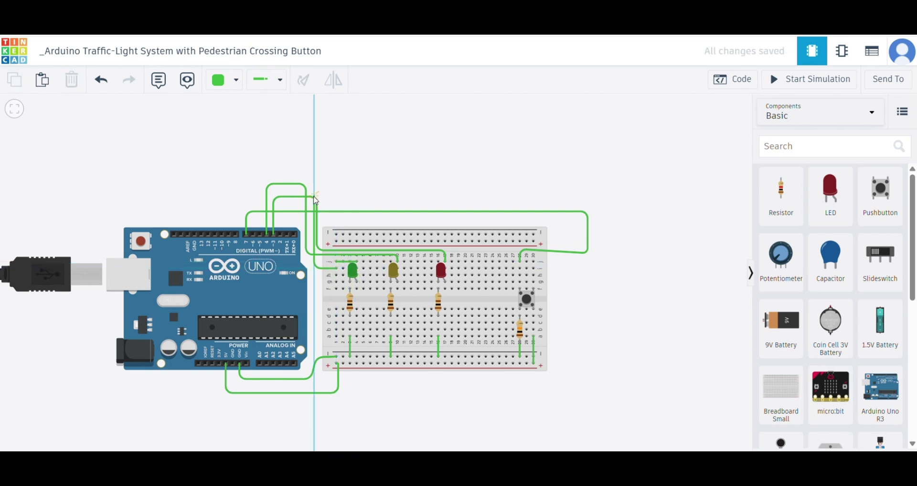
pyautogui.click(313, 176)
pyautogui.click(254, 176)
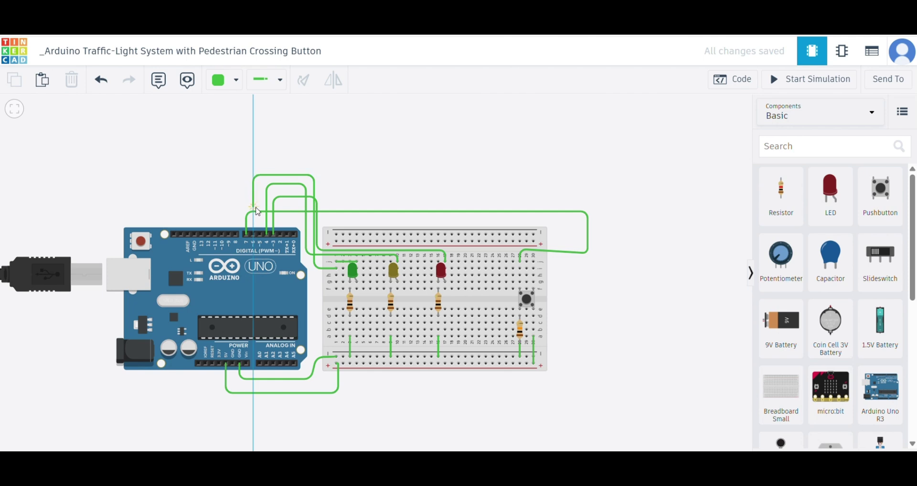
pyautogui.click(262, 235)
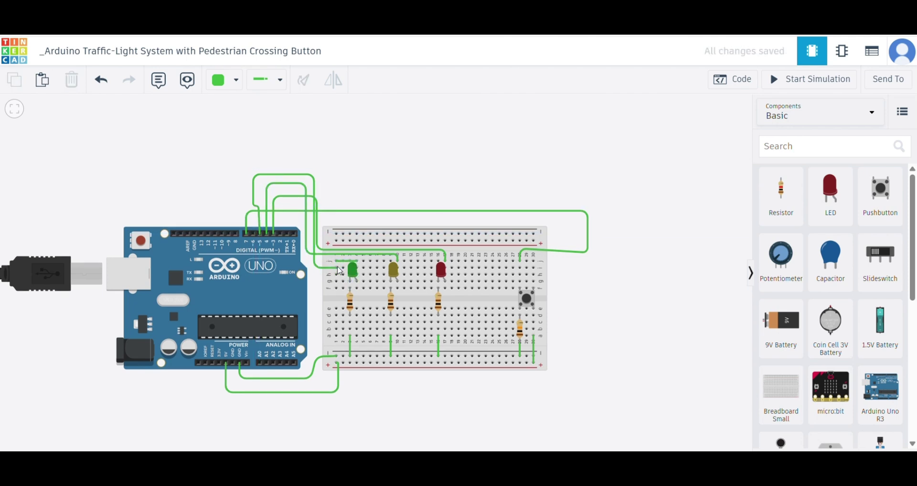
# - Add a note above the breadboard saying the hardware part is ready, and remove it
pyautogui.click(159, 79)
pyautogui.click(380, 178)
pyautogui.write('hardware part is read')
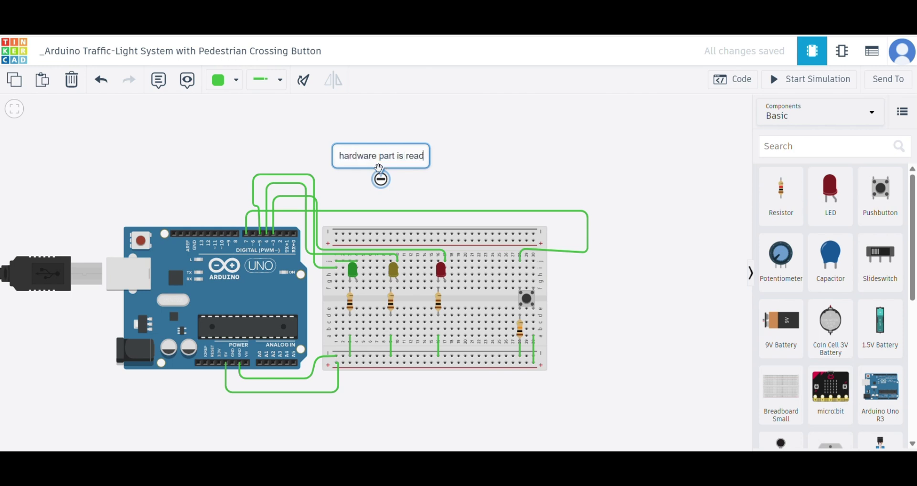
pyautogui.click(381, 179)
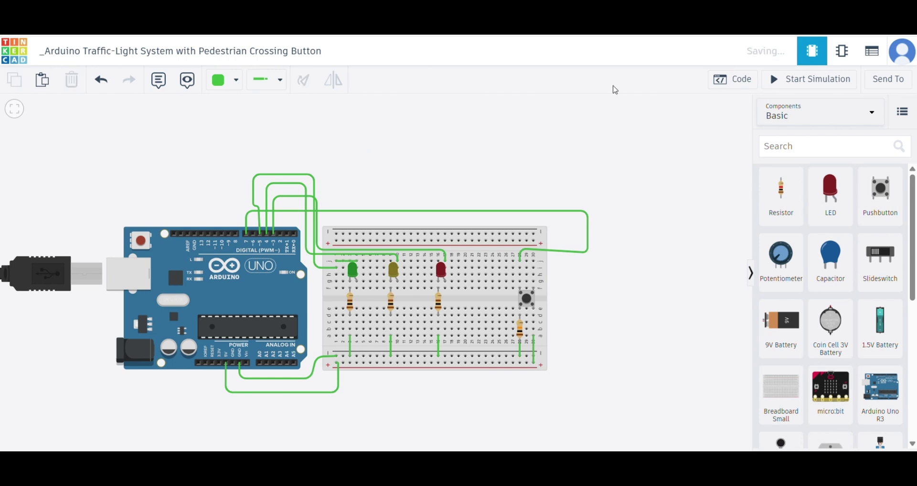
# - Open the code and check the red, yellow and green pin assignments against the LED wiring
pyautogui.click(733, 80)
pyautogui.scroll(-2, 597, 191)
pyautogui.moveTo(639, 195); pyautogui.dragTo(602, 196)
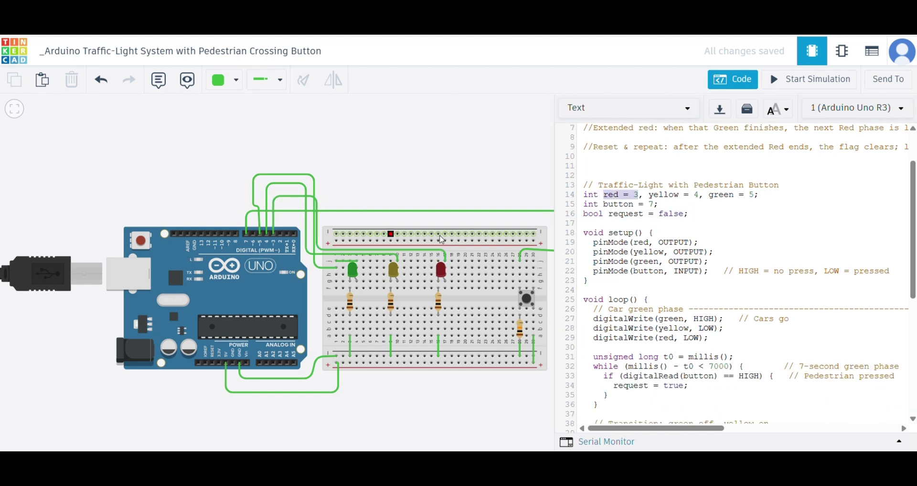
pyautogui.moveTo(699, 194); pyautogui.dragTo(649, 195)
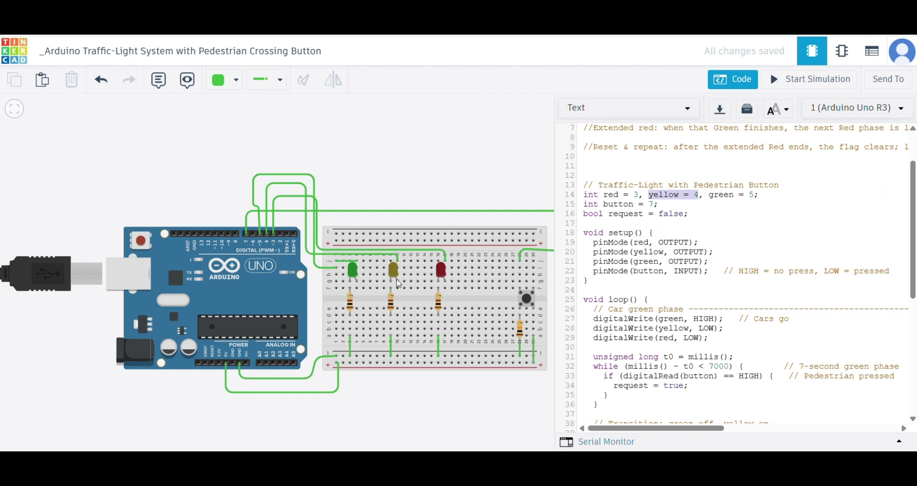
pyautogui.moveTo(760, 196); pyautogui.dragTo(712, 199)
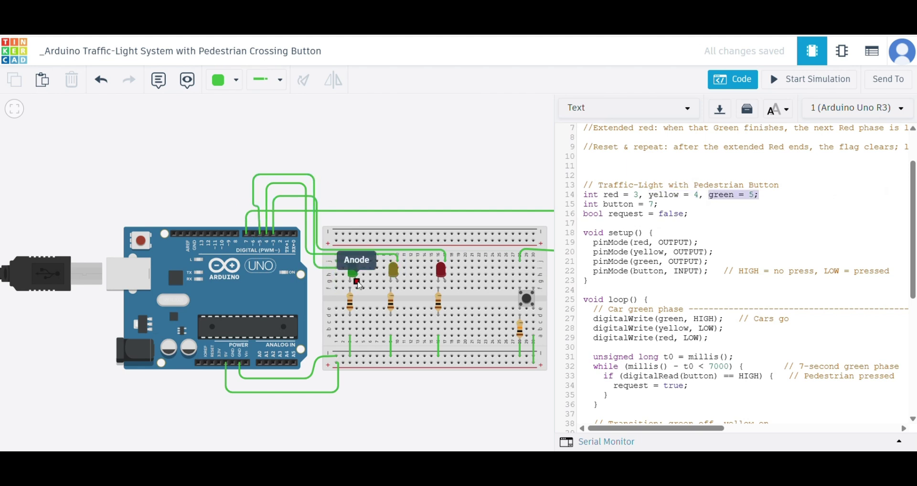
# - Add the comment "// at beginning the pedestrian flag is false" after the request variable's declaration
pyautogui.scroll(-2, 712, 225)
pyautogui.click(716, 159)
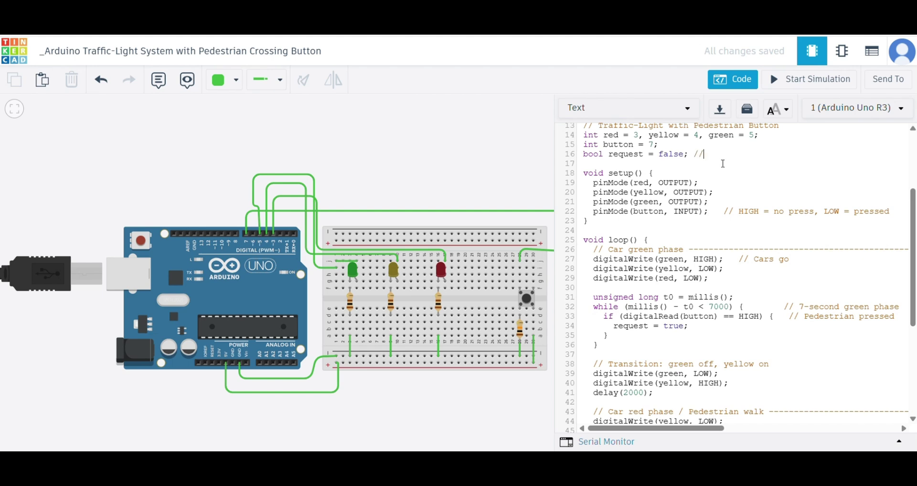
pyautogui.write('g the pede')
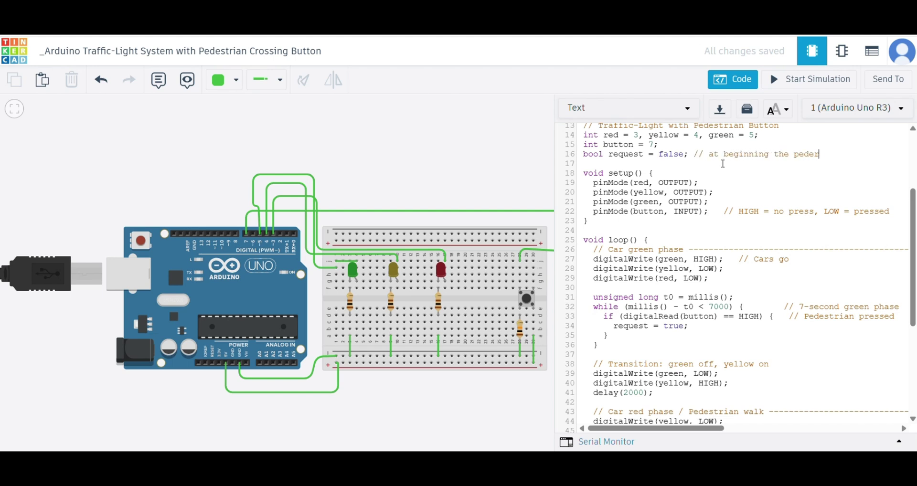
pyautogui.write('strian fal')
pyautogui.press('BackSpace')
pyautogui.write('lag is false')
pyautogui.moveTo(604, 427); pyautogui.dragTo(601, 425)
# - In setup(), insert a first line "// regular setup" and change the button comment to "HIGH = pressed, LOW = not pressed"
pyautogui.press('Return')
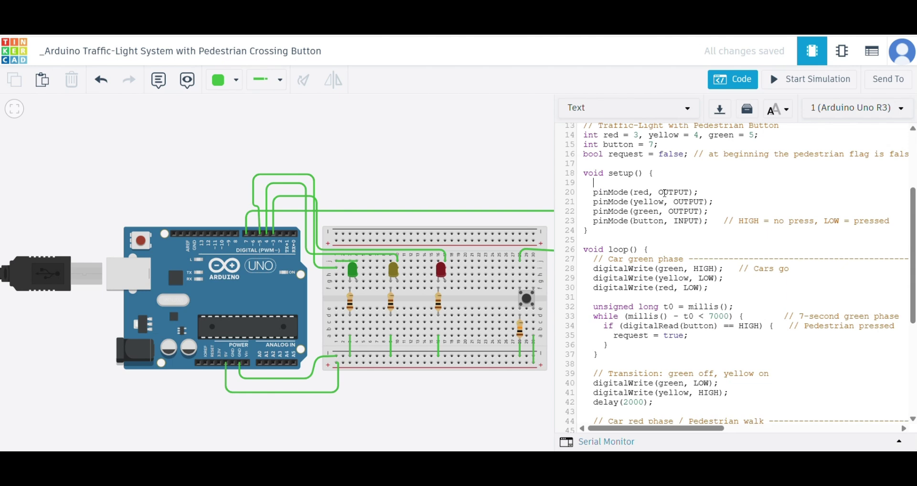
pyautogui.moveTo(815, 221); pyautogui.dragTo(774, 222)
pyautogui.write('pressed')
pyautogui.write('!')
pyautogui.press('BackSpace')
pyautogui.write('not')
pyautogui.click(637, 187)
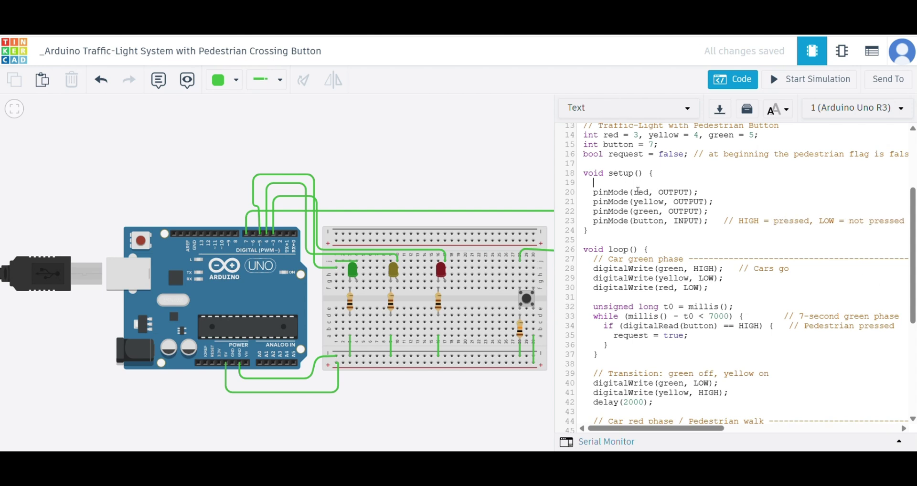
pyautogui.write('// regular setup')
# - In the car green phase, add the comment "// yellow and red are off" after digitalWrite(yellow, LOW)
pyautogui.scroll(-3, 723, 190)
pyautogui.scroll(2, 723, 190)
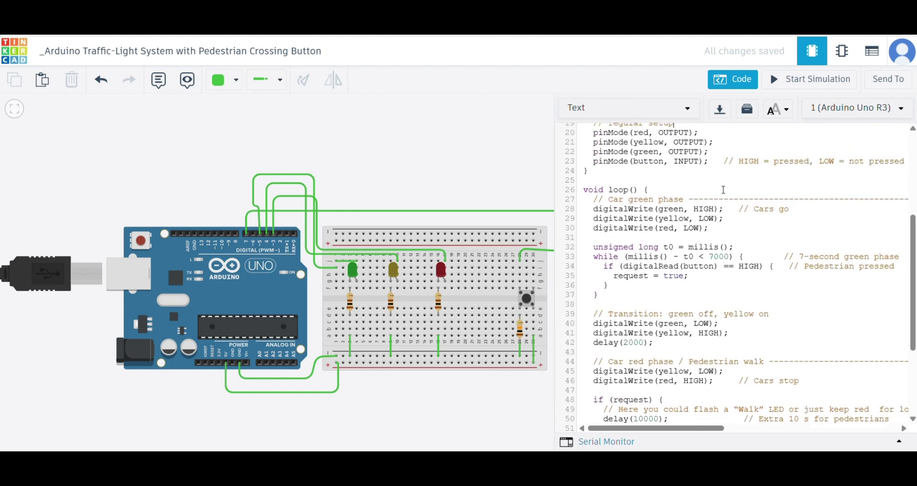
pyautogui.moveTo(723, 210); pyautogui.dragTo(601, 226)
pyautogui.moveTo(708, 228); pyautogui.dragTo(594, 229)
pyautogui.click(757, 219)
pyautogui.write('// yellow and red are off')
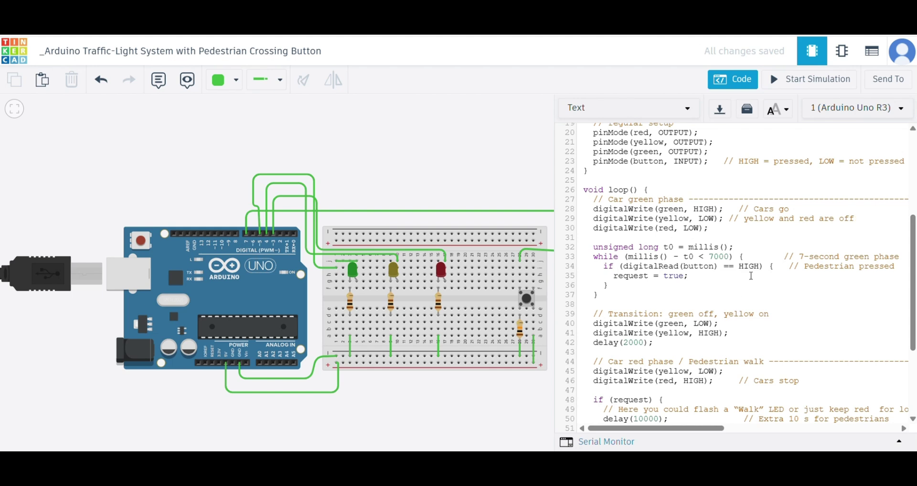
# - Review the 7-second green phase loop and extend its button-check comment to "// Pedestrian pressed button"
pyautogui.moveTo(900, 257); pyautogui.dragTo(797, 260)
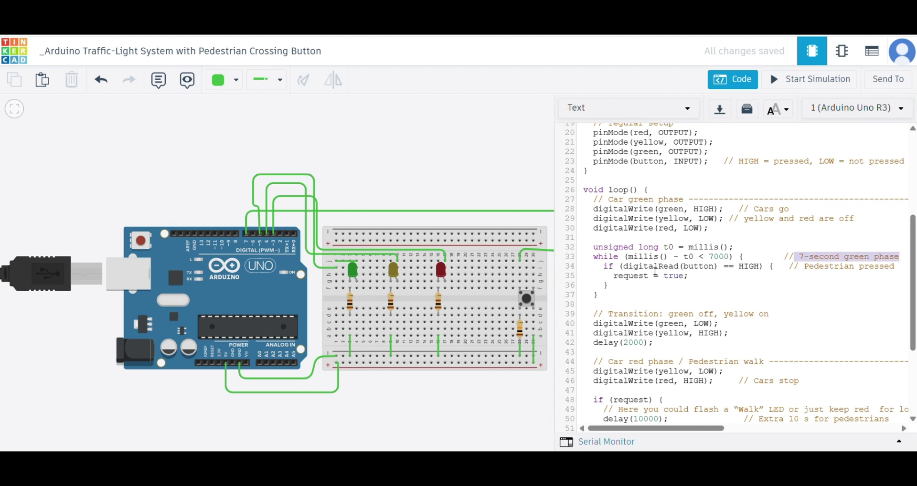
pyautogui.click(628, 270)
pyautogui.moveTo(626, 267); pyautogui.dragTo(749, 267)
pyautogui.click(691, 288)
pyautogui.moveTo(691, 277); pyautogui.dragTo(718, 267)
pyautogui.click(615, 281)
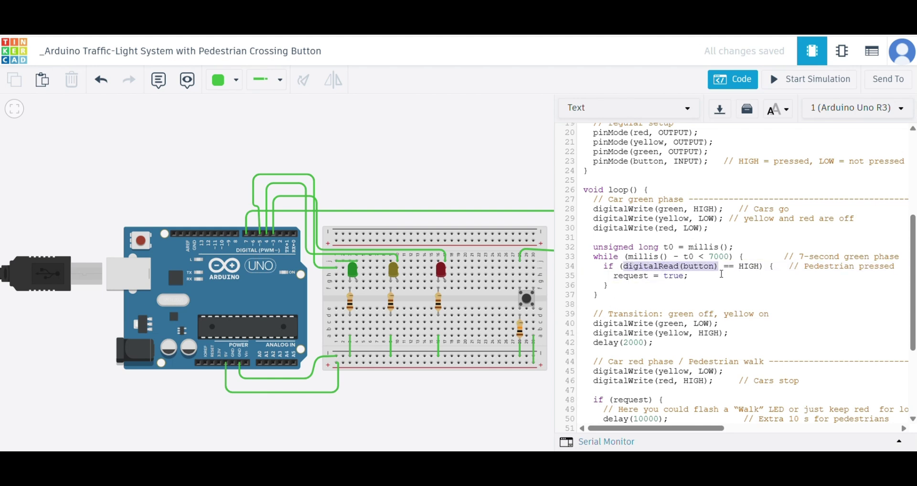
pyautogui.click(903, 269)
pyautogui.write('button')
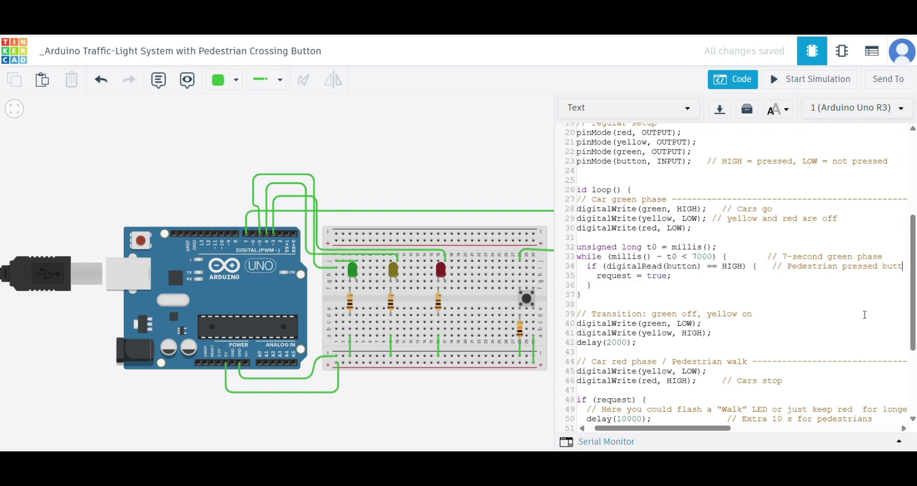
# - Review the green-to-yellow transition and the opening lines of the car red phase in the code
pyautogui.moveTo(691, 429); pyautogui.dragTo(681, 429)
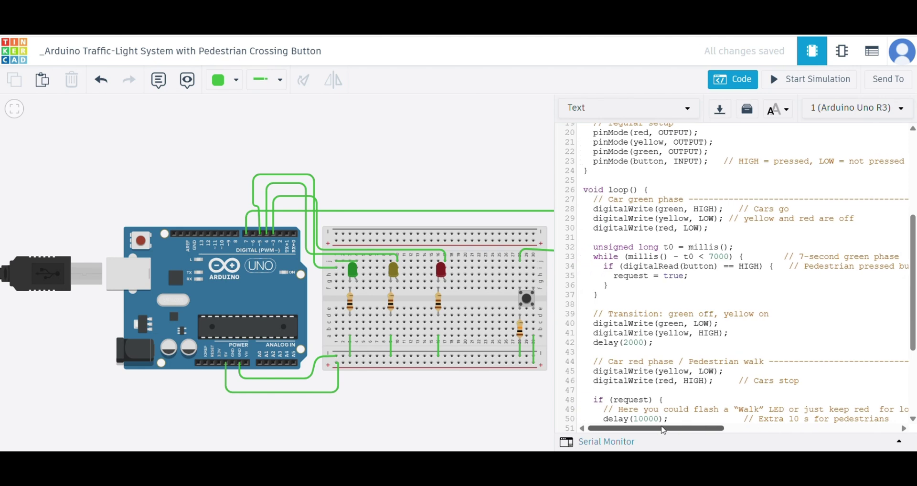
pyautogui.scroll(-2, 676, 358)
pyautogui.moveTo(719, 264); pyautogui.dragTo(593, 283)
pyautogui.scroll(-2, 665, 302)
pyautogui.moveTo(597, 252); pyautogui.dragTo(726, 257)
pyautogui.moveTo(810, 268); pyautogui.dragTo(594, 270)
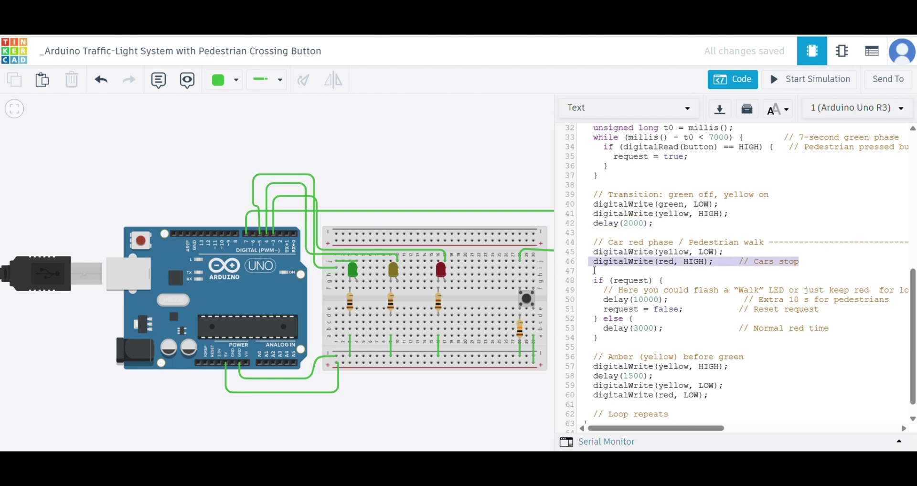
# - Add the comment "// pedestrian flag is on" after the if (request) { line in the car red phase
pyautogui.click(634, 280)
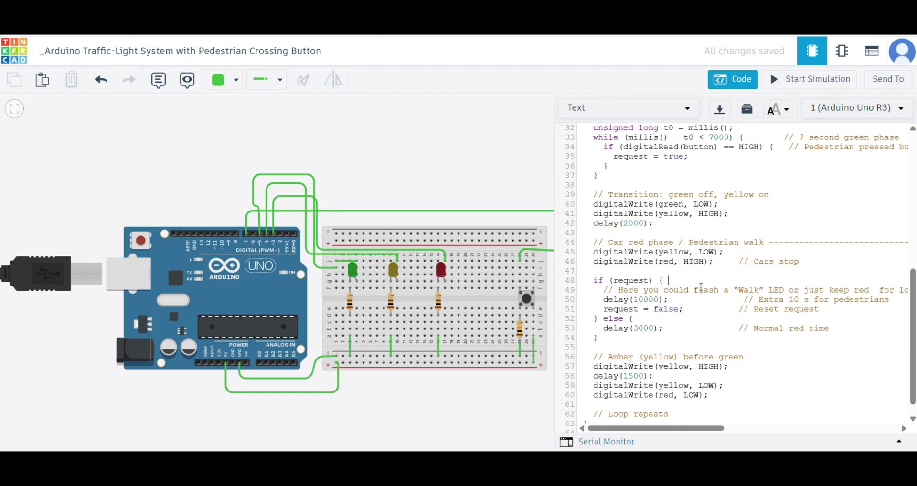
pyautogui.press('BackSpace')
pyautogui.write('pedes')
pyautogui.write('trai')
pyautogui.write(' falg i')
pyautogui.press('BackSpace')
pyautogui.press('BackSpace')
pyautogui.press('BackSpace')
pyautogui.press('BackSpace')
pyautogui.press('BackSpace')
pyautogui.write('lag is on')
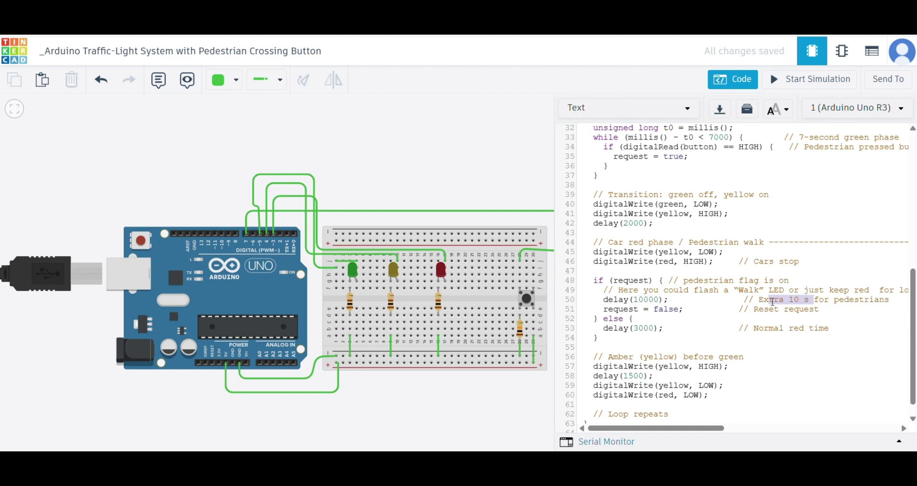
# - Change the comment beside request = false; to "// Reset flag"
pyautogui.click(689, 318)
pyautogui.moveTo(785, 309); pyautogui.dragTo(757, 316)
pyautogui.write('fla')
pyautogui.scroll(-1, 821, 313)
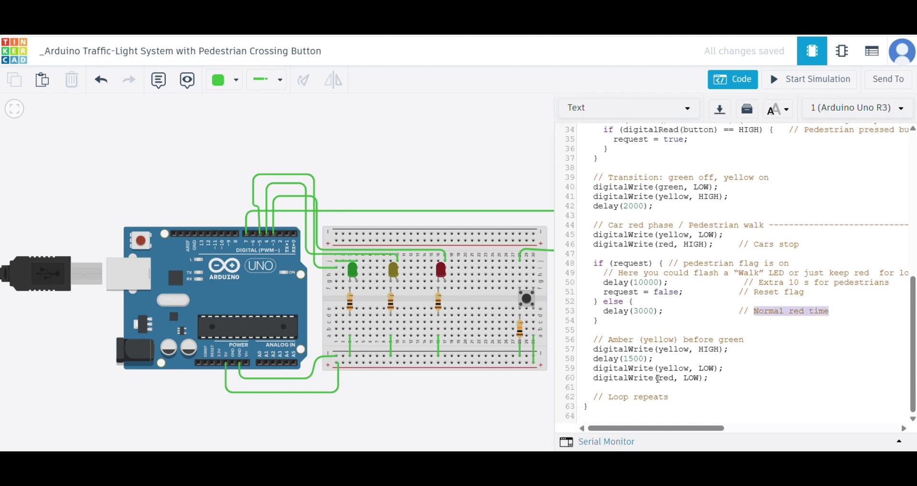
# - Add the comment "// code is ready" below the closing brace of loop()
pyautogui.click(651, 417)
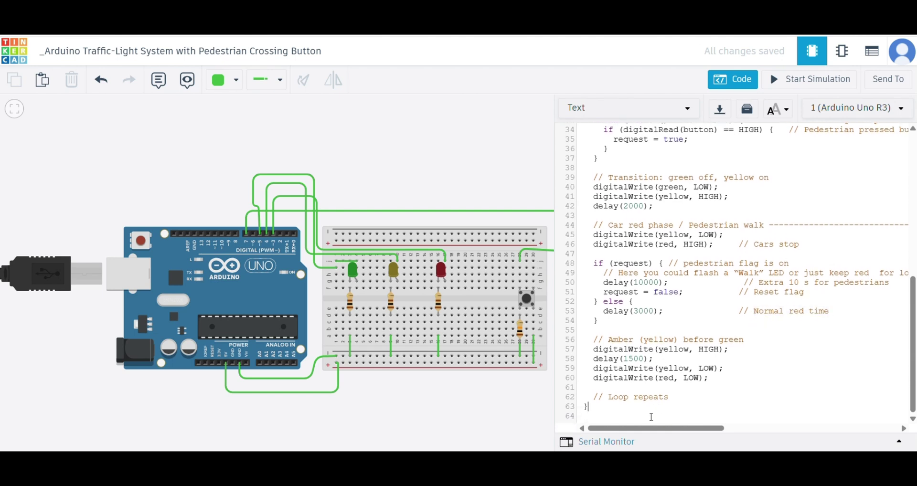
pyautogui.press('Return')
pyautogui.write('// code is ready')
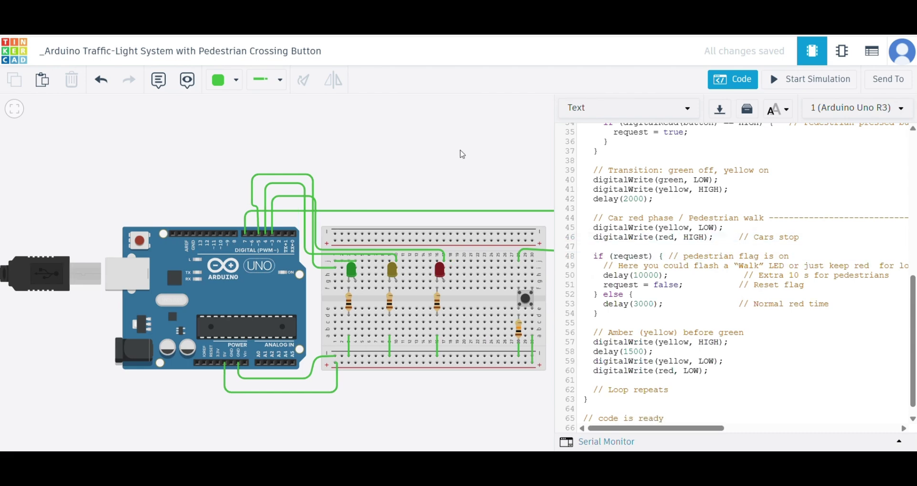
# - Close the code editor and place a note above the breadboard reading "let us test the system"
pyautogui.click(753, 79)
pyautogui.press('n')
pyautogui.click(472, 169)
pyautogui.doubleClick(488, 148)
pyautogui.write('let us test the system')
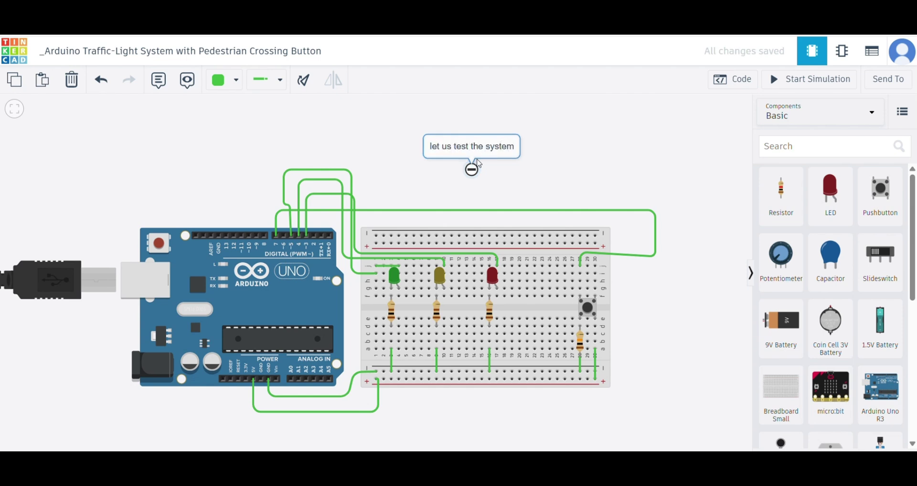
pyautogui.click(471, 169)
# - Place a note above the circuit reading "we will first test a normal cycle Then we will test when a pedestrian creates an interrupt / press button"
pyautogui.click(776, 84)
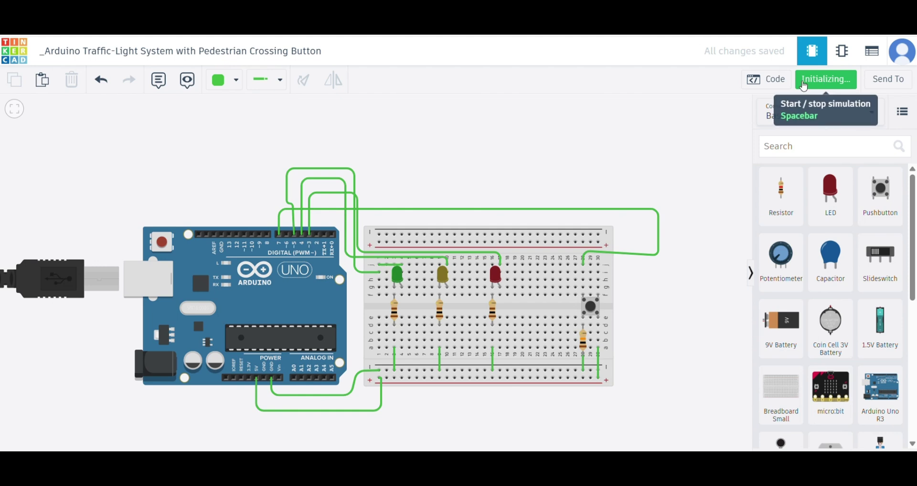
pyautogui.press('space')
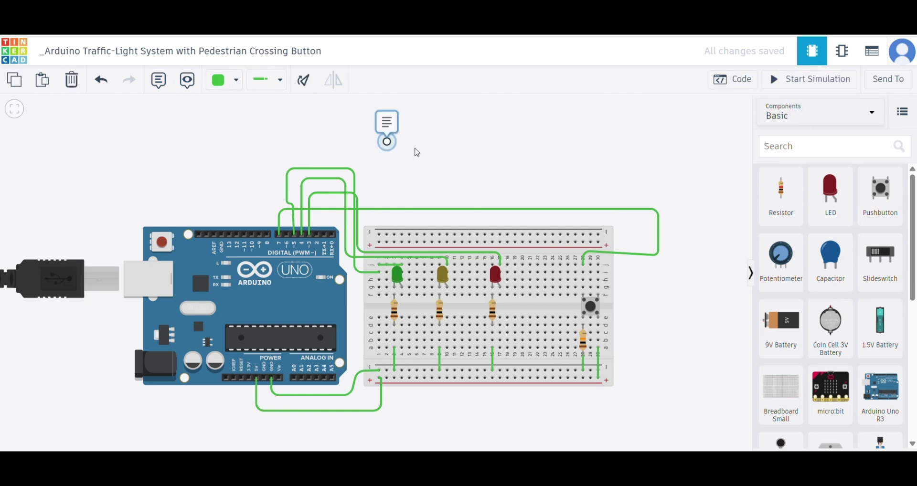
pyautogui.click(474, 142)
pyautogui.write('we will first test a normal cycle Then ')
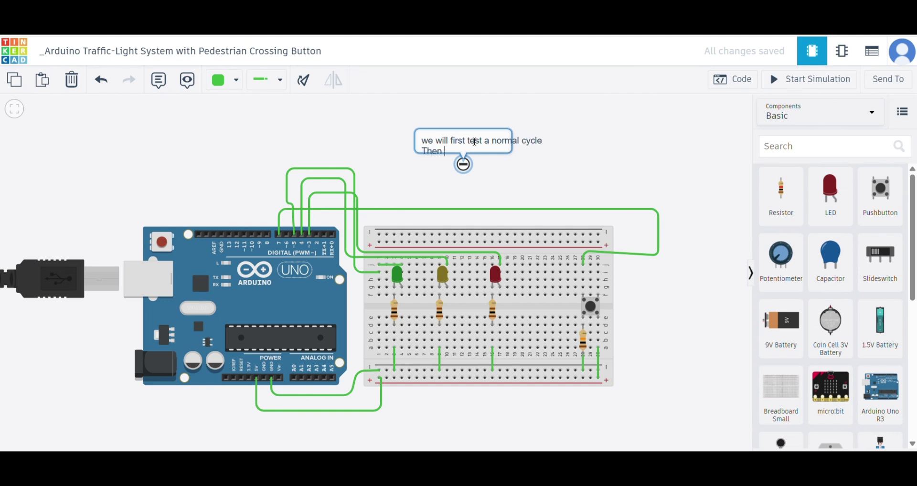
pyautogui.write('we will test when a predest')
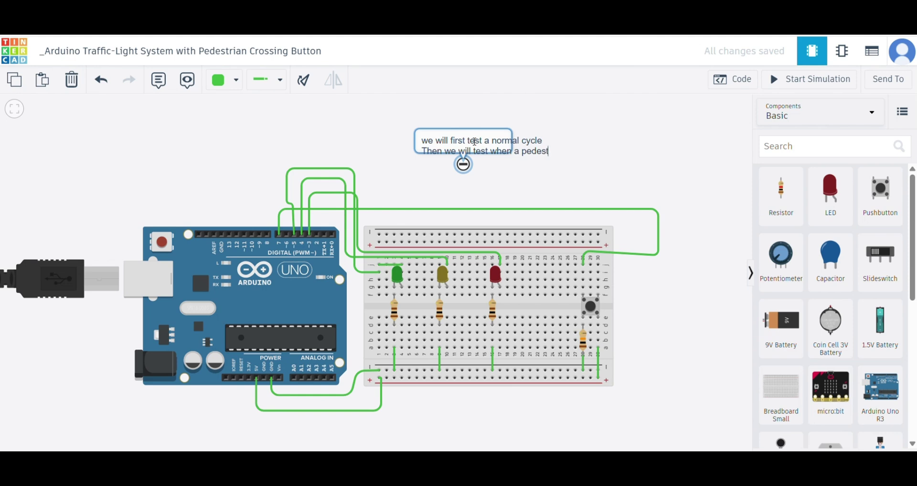
pyautogui.write('rian creates an interrupt')
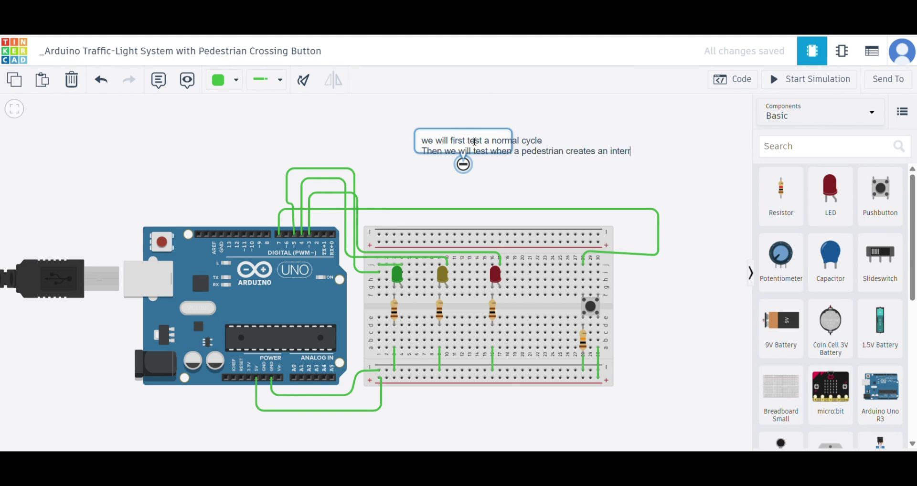
pyautogui.write(' / press button')
pyautogui.click(406, 174)
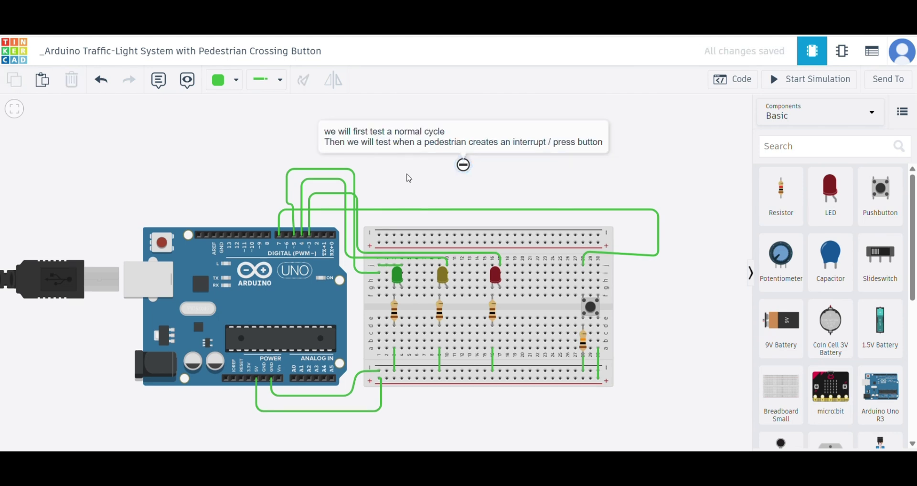
pyautogui.click(398, 148)
pyautogui.click(579, 164)
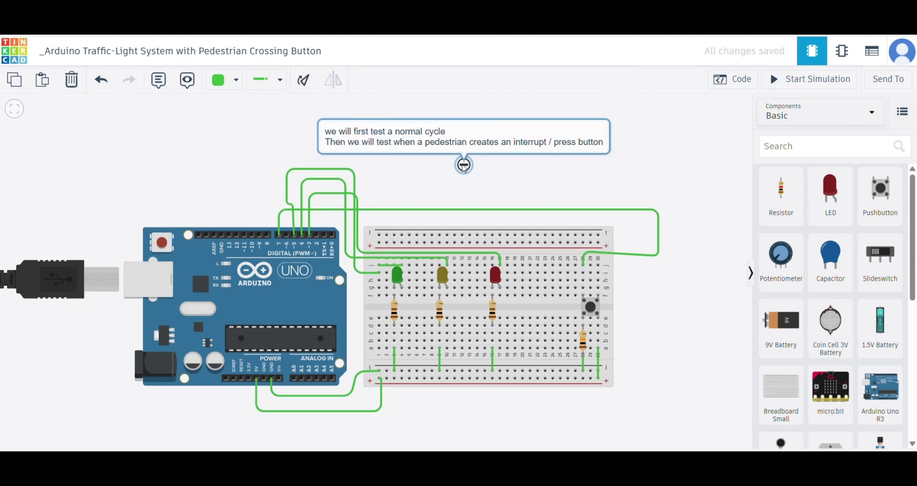
# - Start the simulation and show the code beside the circuit, dismissing the debugger help
pyautogui.click(821, 79)
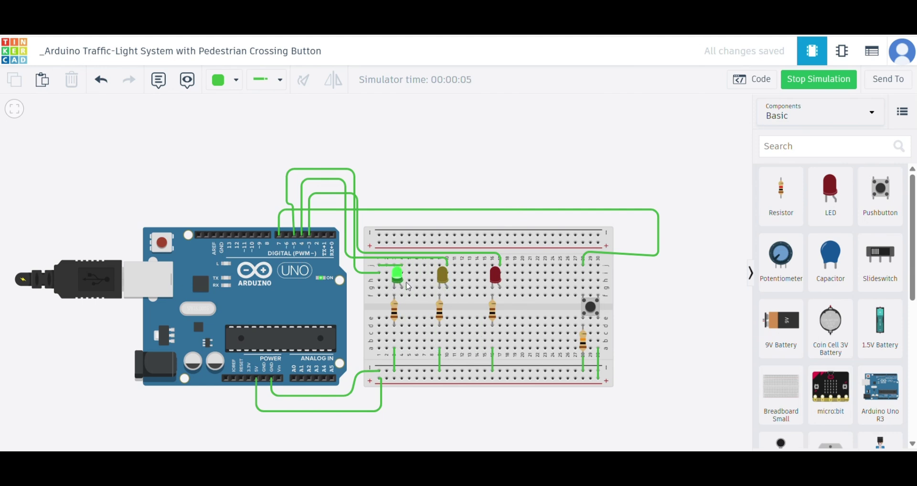
pyautogui.click(758, 79)
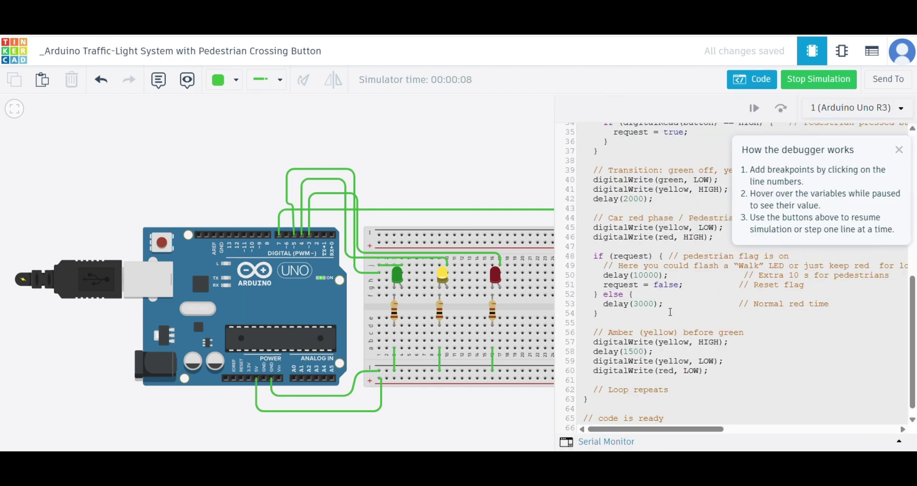
pyautogui.click(898, 150)
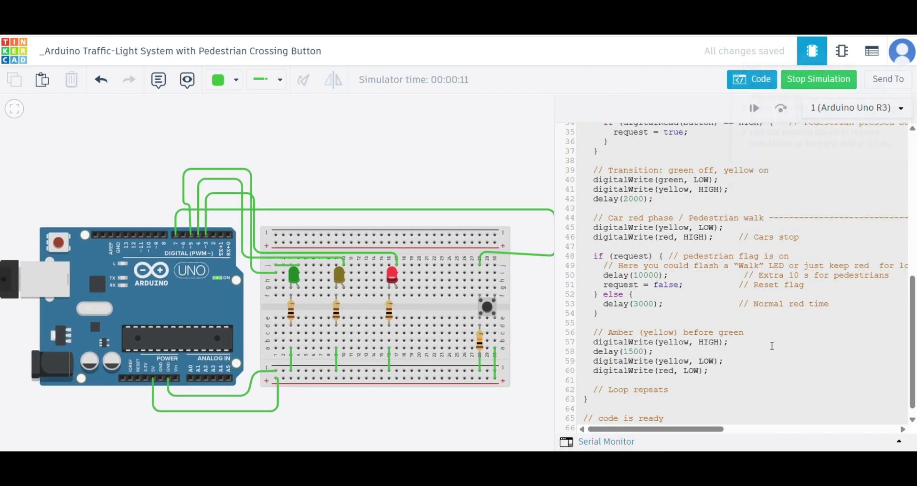
# - Examine the 7-second green phase and its pedestrian button check in the code while the simulation runs
pyautogui.scroll(5, 775, 342)
pyautogui.moveTo(807, 291); pyautogui.dragTo(841, 292)
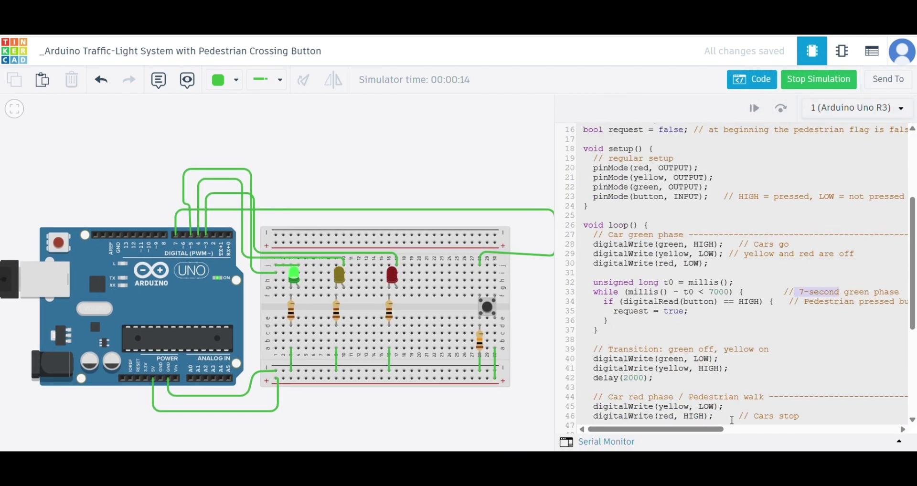
pyautogui.hscroll(5, 812, 294)
pyautogui.moveTo(774, 299); pyautogui.dragTo(771, 295)
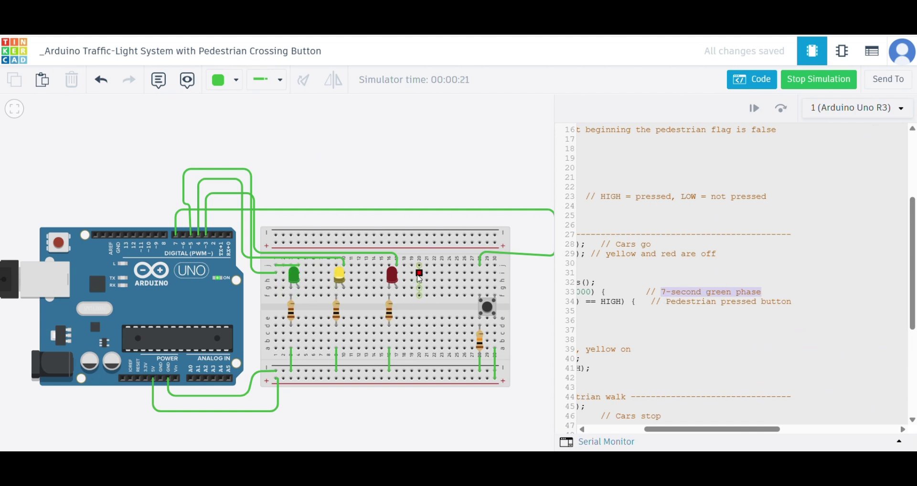
pyautogui.click(639, 430)
pyautogui.moveTo(650, 431); pyautogui.dragTo(466, 424)
# - Compare the code's extra 10-second pedestrian delay with the behaviour of the simulated lights
pyautogui.scroll(-5, 558, 324)
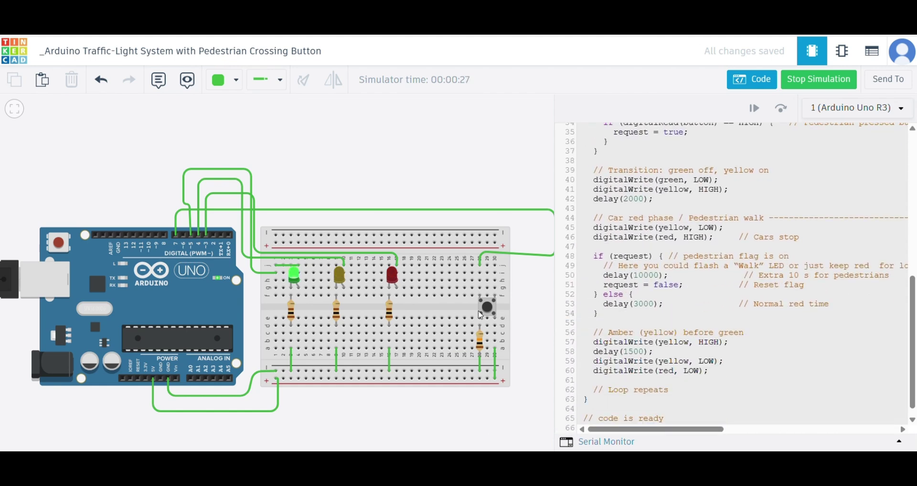
pyautogui.scroll(-1, 692, 319)
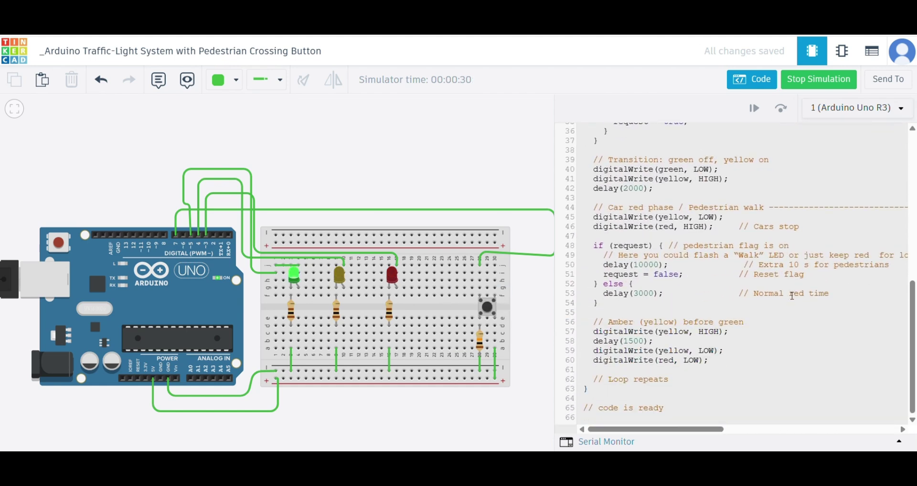
pyautogui.moveTo(759, 265); pyautogui.dragTo(889, 266)
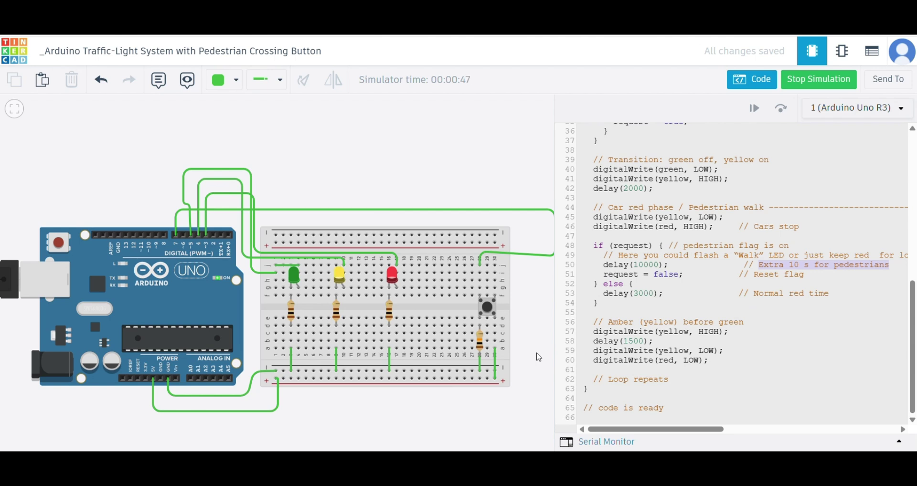
# - Stop the simulation and begin a note above the circuit with "notice the delay in the red LED for 10 s after the button"
pyautogui.click(794, 80)
pyautogui.click(159, 79)
pyautogui.click(401, 173)
pyautogui.write('notices')
pyautogui.press('BackSpace')
pyautogui.write('the delay in the red')
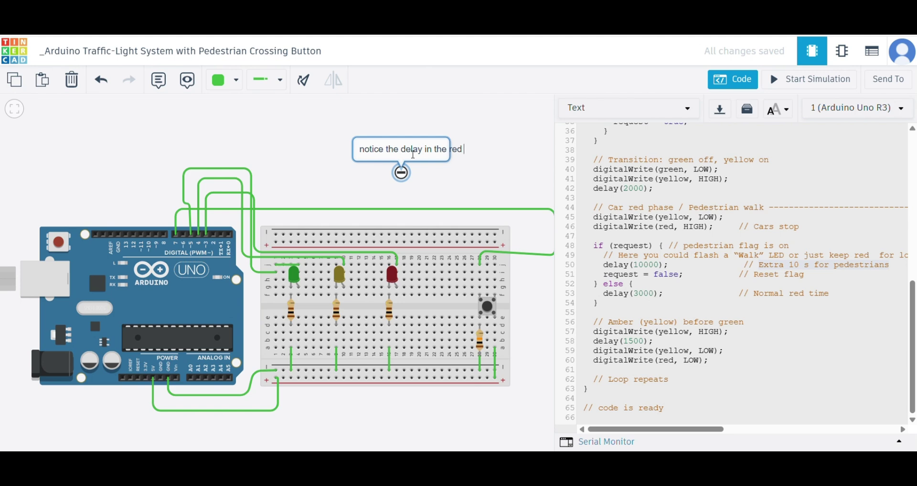
pyautogui.write(' LED for 10 s after the b')
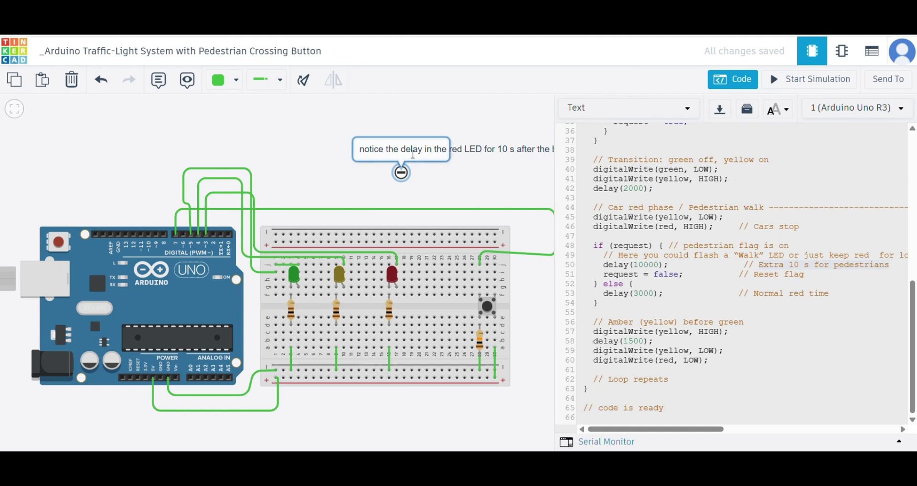
# - Complete the note with "was pressed during the green. please keep in mind the change happens in the next cycle"
pyautogui.moveTo(435, 187); pyautogui.dragTo(390, 188)
pyautogui.click(455, 151)
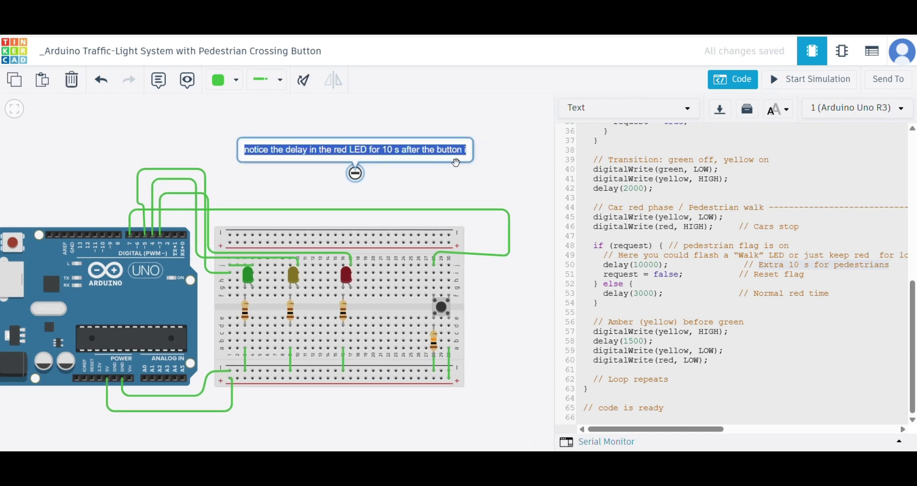
pyautogui.press('End')
pyautogui.write('pressed')
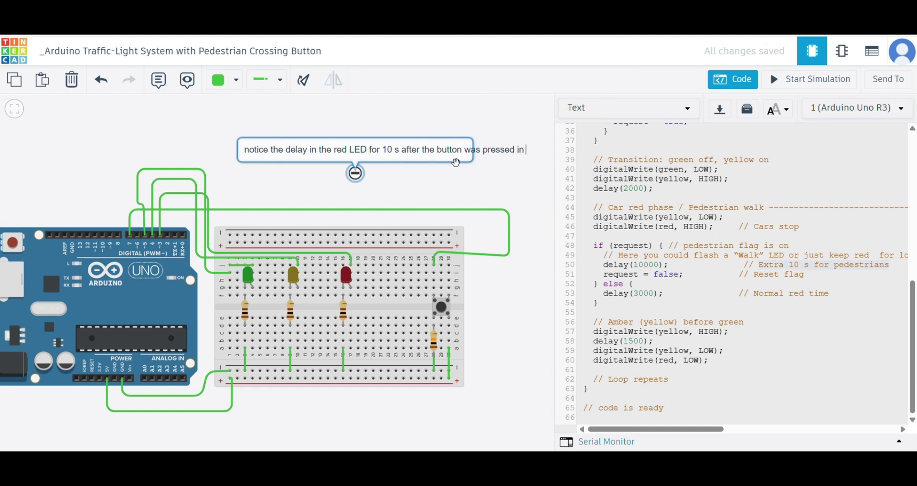
pyautogui.write(' during the green. please keep in mind the c')
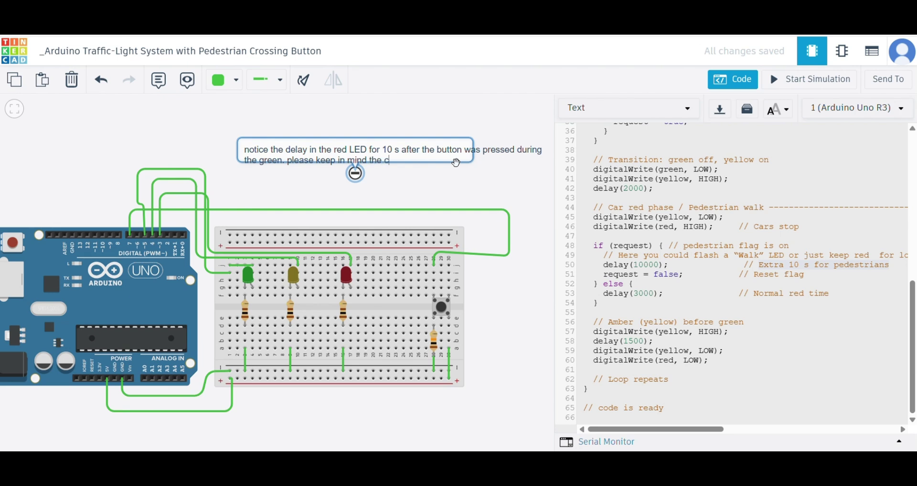
pyautogui.write('hange happens in the next cycle')
# - Close the code editor and open the text of the red LED delay note for editing
pyautogui.click(732, 79)
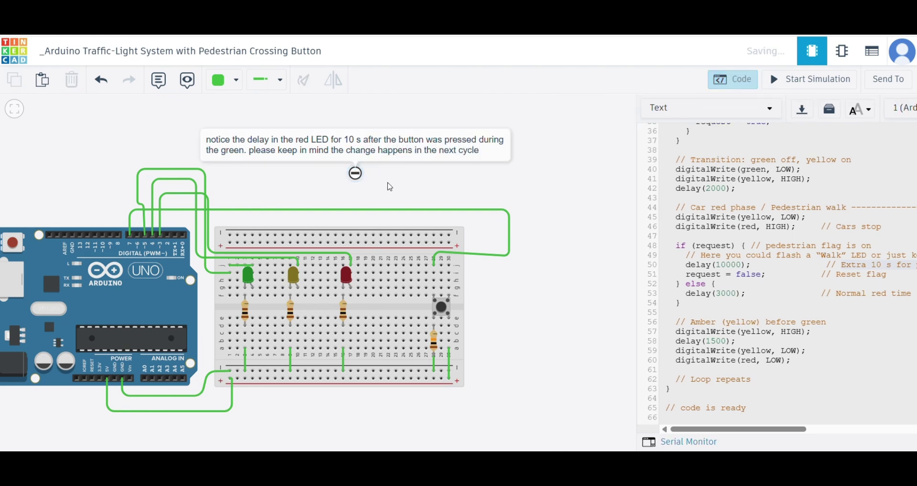
pyautogui.doubleClick(295, 139)
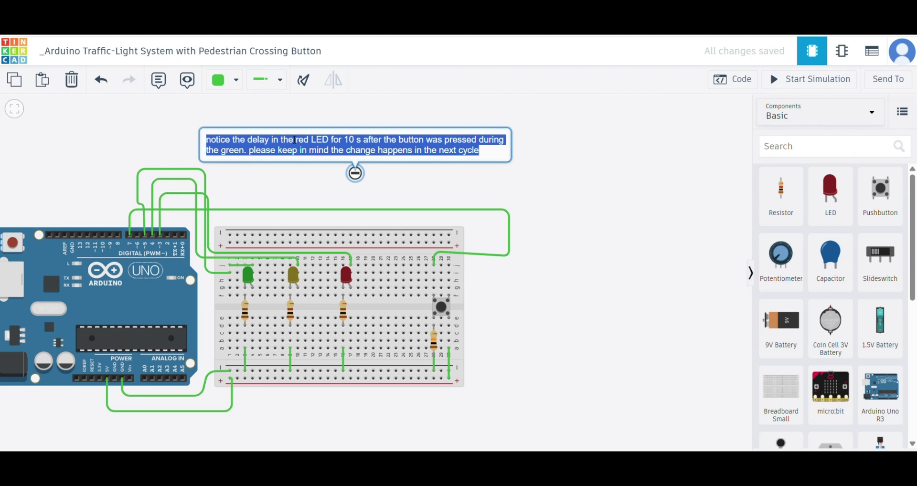